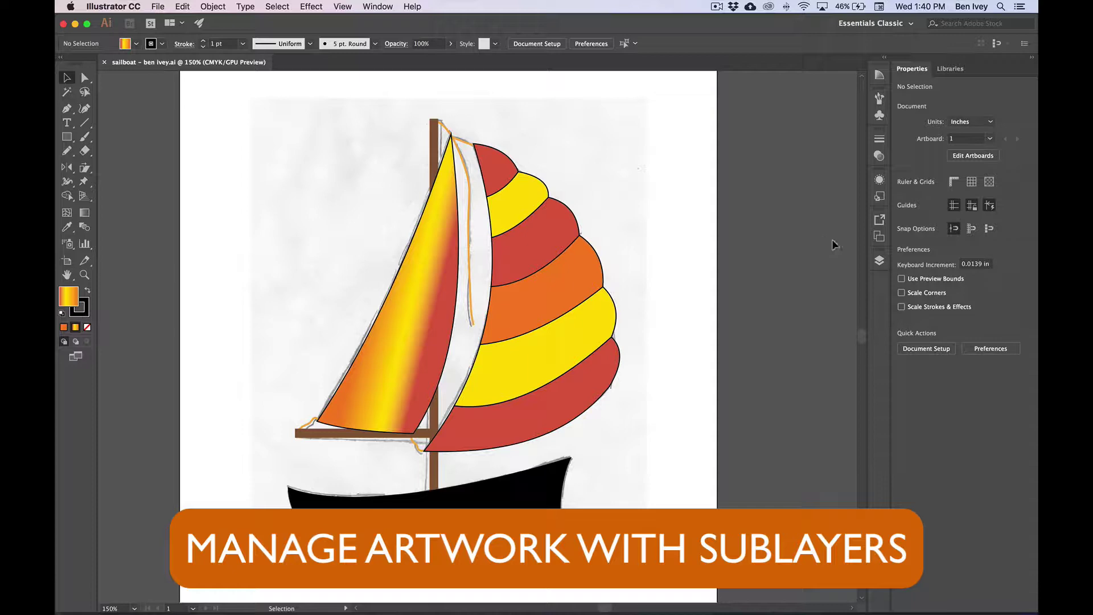
- Float the Layers panel over the canvas and stretch it taller
{"action": "left_click", "coordinate": [876, 263]}
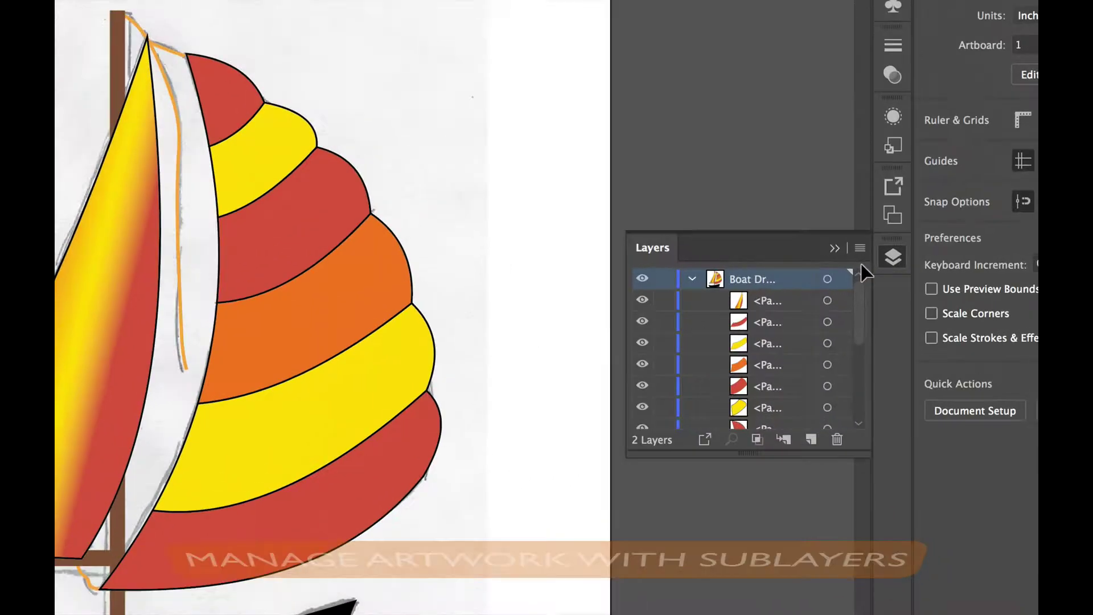
{"action": "left_click_drag", "start_coordinate": [732, 252], "coordinate": [708, 234]}
{"action": "left_click_drag", "start_coordinate": [576, 207], "coordinate": [477, 147]}
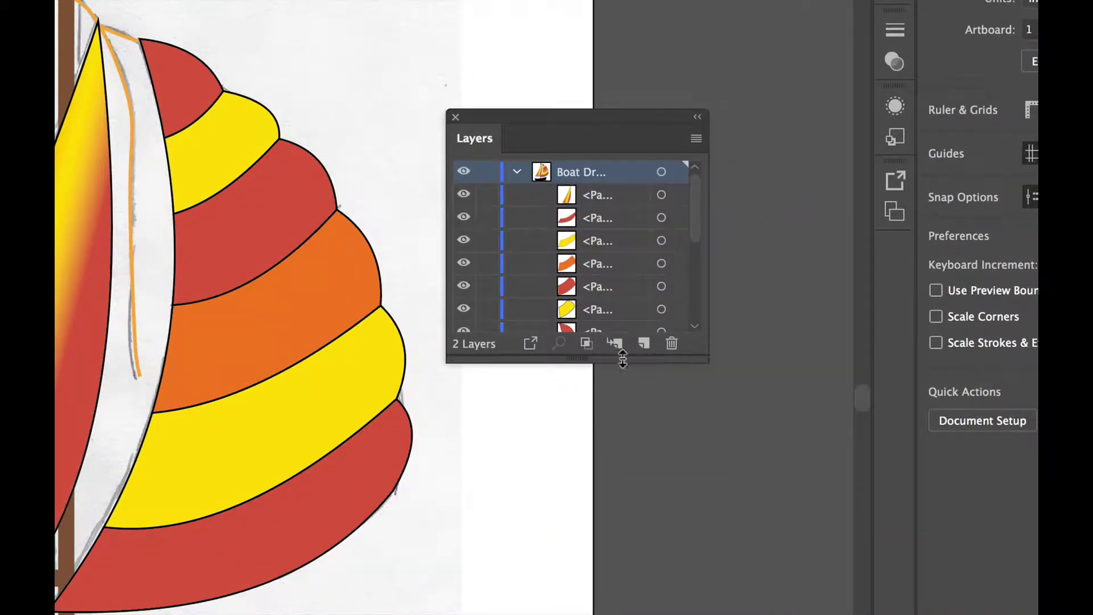
{"action": "left_click_drag", "start_coordinate": [621, 359], "coordinate": [629, 581]}
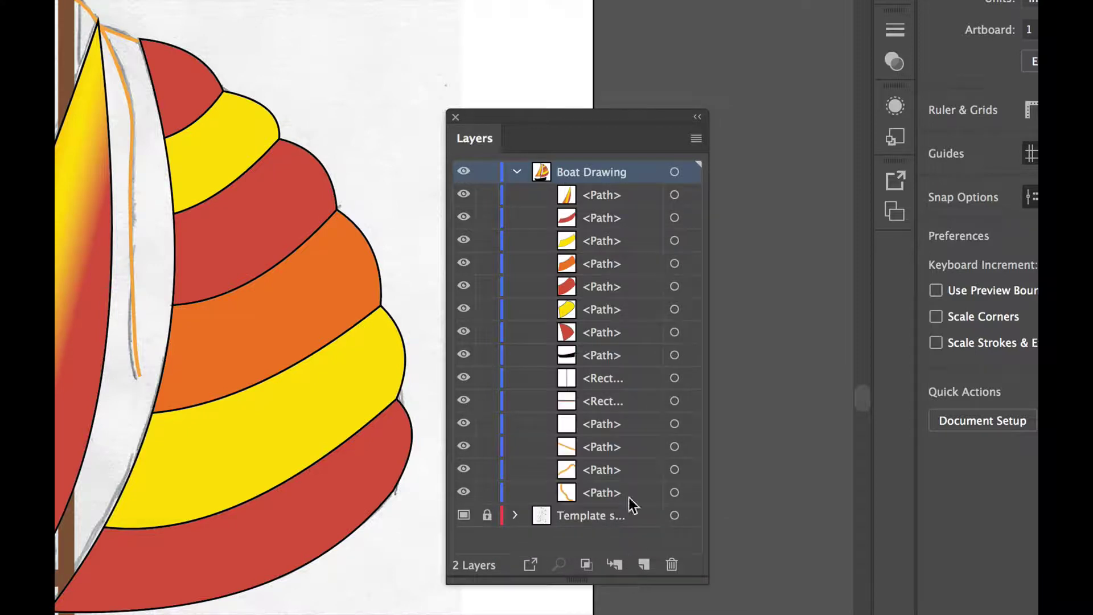
- Expand Boat Drawing and select the red sail, hull, orange and yellow stripes from their sublayers
{"action": "left_click", "coordinate": [517, 171]}
{"action": "left_click", "coordinate": [516, 171]}
{"action": "left_click", "coordinate": [689, 334]}
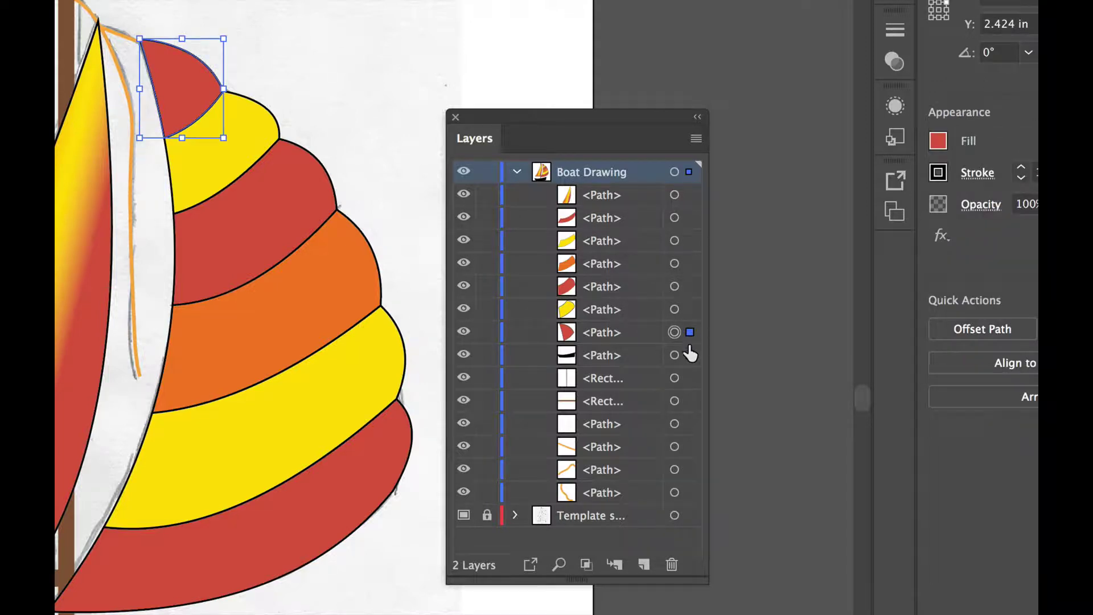
{"action": "left_click", "coordinate": [689, 354]}
{"action": "left_click", "coordinate": [689, 263]}
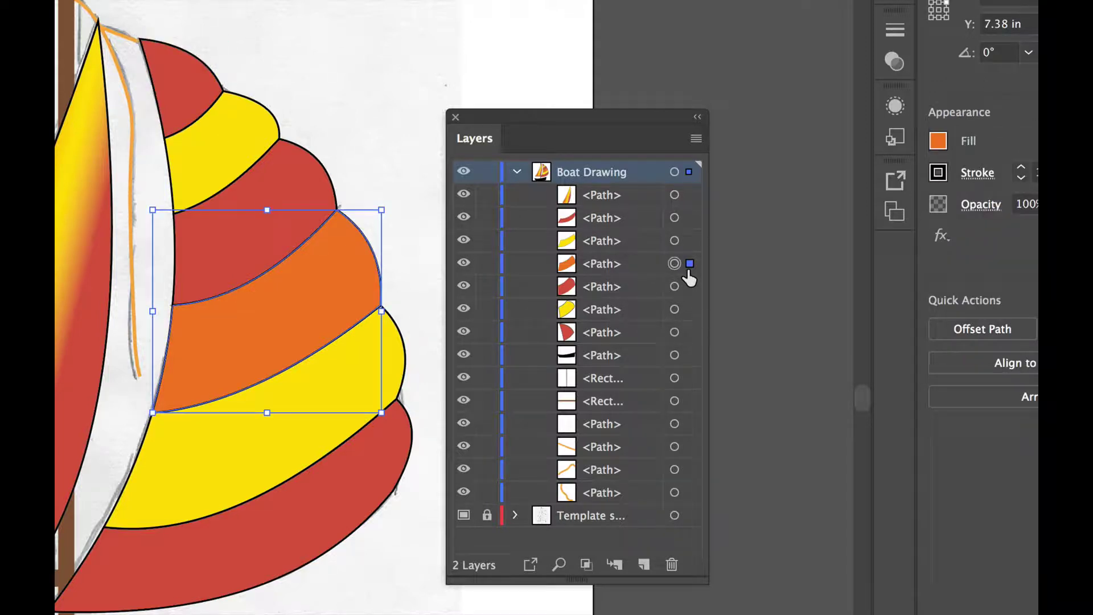
{"action": "left_click", "coordinate": [688, 242]}
{"action": "left_click", "coordinate": [690, 338]}
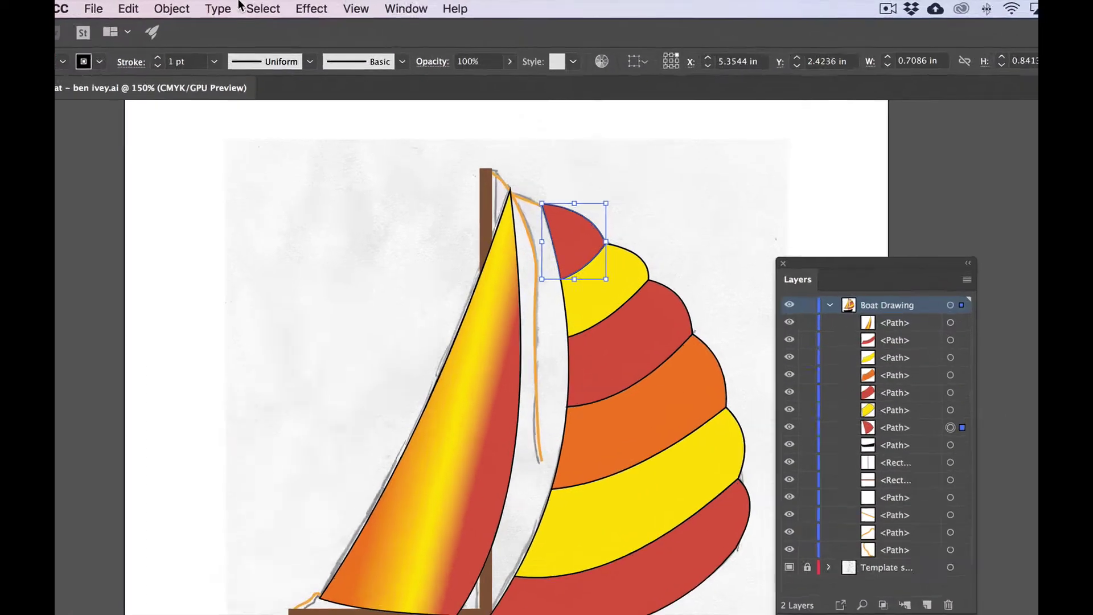
- Select all the sailboat artwork and group it
{"action": "left_click", "coordinate": [278, 6]}
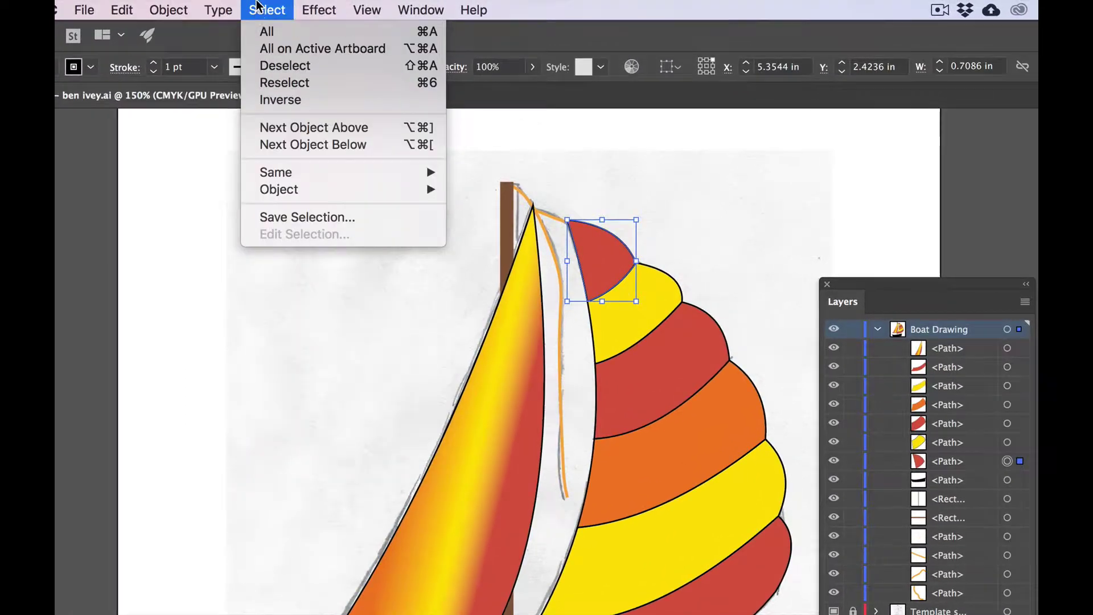
{"action": "left_click", "coordinate": [265, 33]}
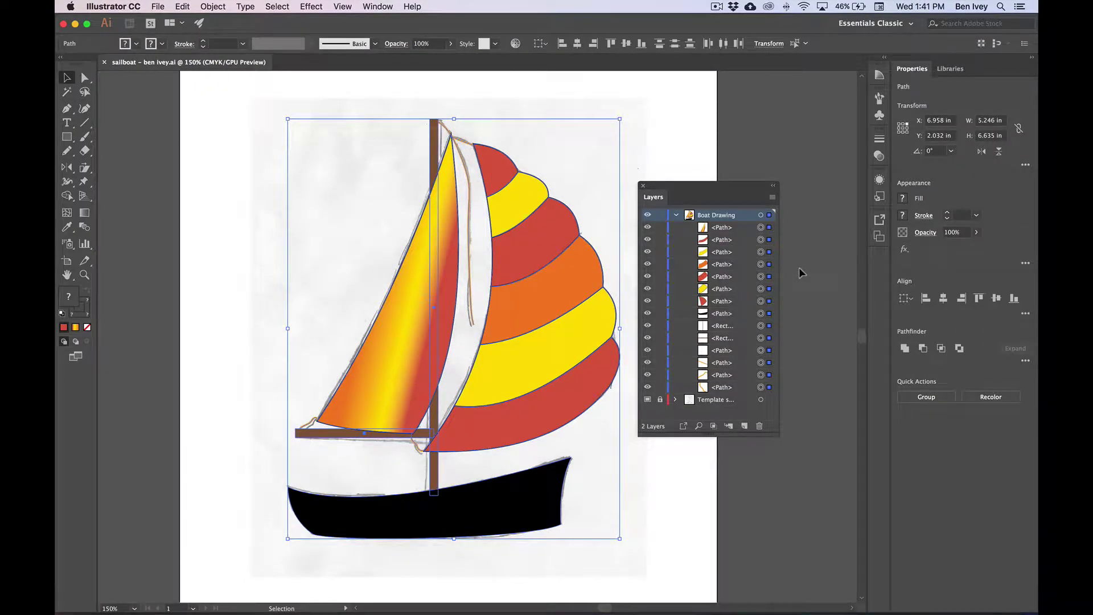
{"action": "left_click", "coordinate": [213, 6]}
{"action": "left_click", "coordinate": [219, 50]}
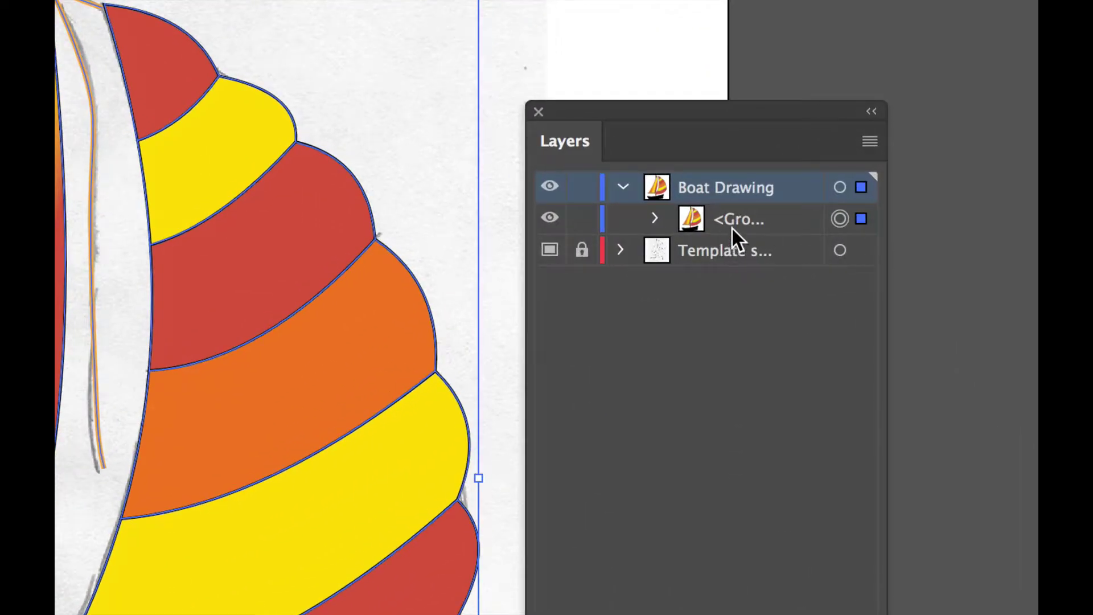
- Rename the new group 'Sailboat' in the Layers panel
{"action": "double_click", "coordinate": [722, 228]}
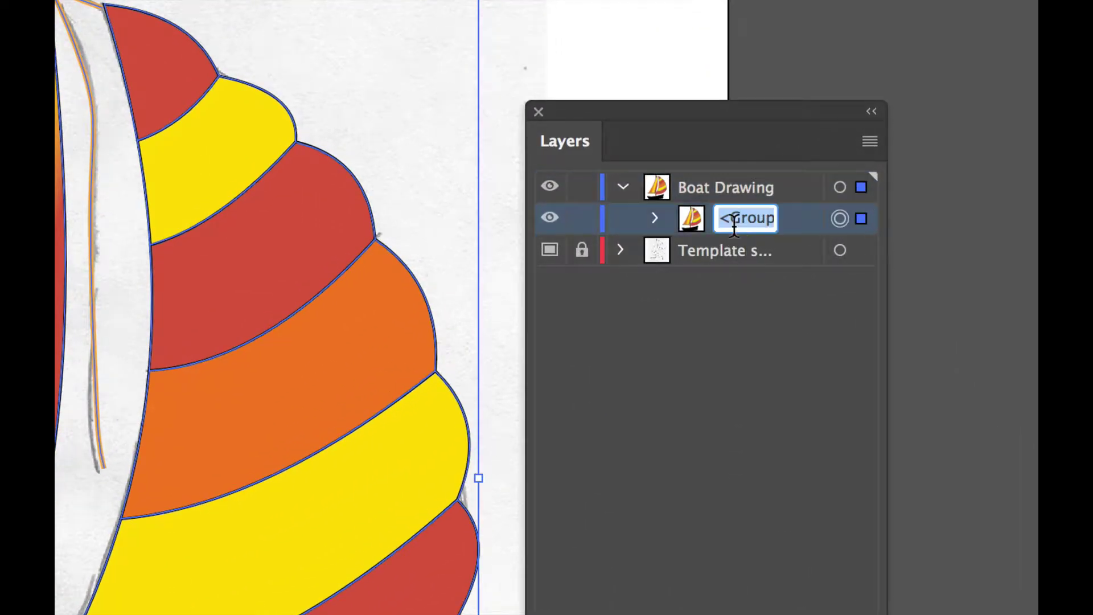
{"action": "type", "text": "Sailboat"}
{"action": "key", "text": "Return"}
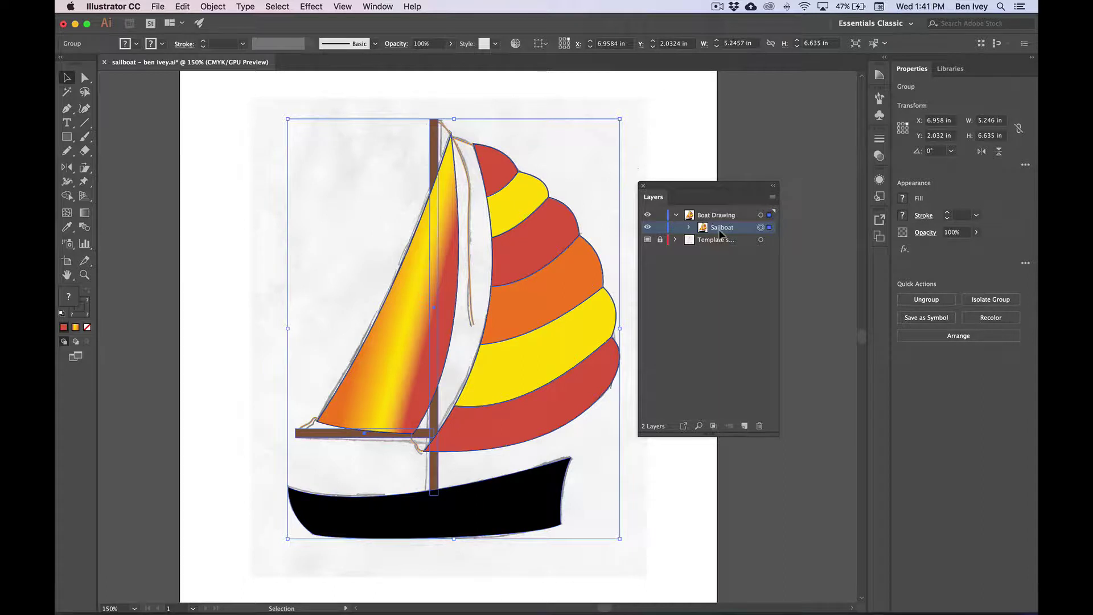
- Copy the Sailboat group
{"action": "left_click", "coordinate": [158, 7]}
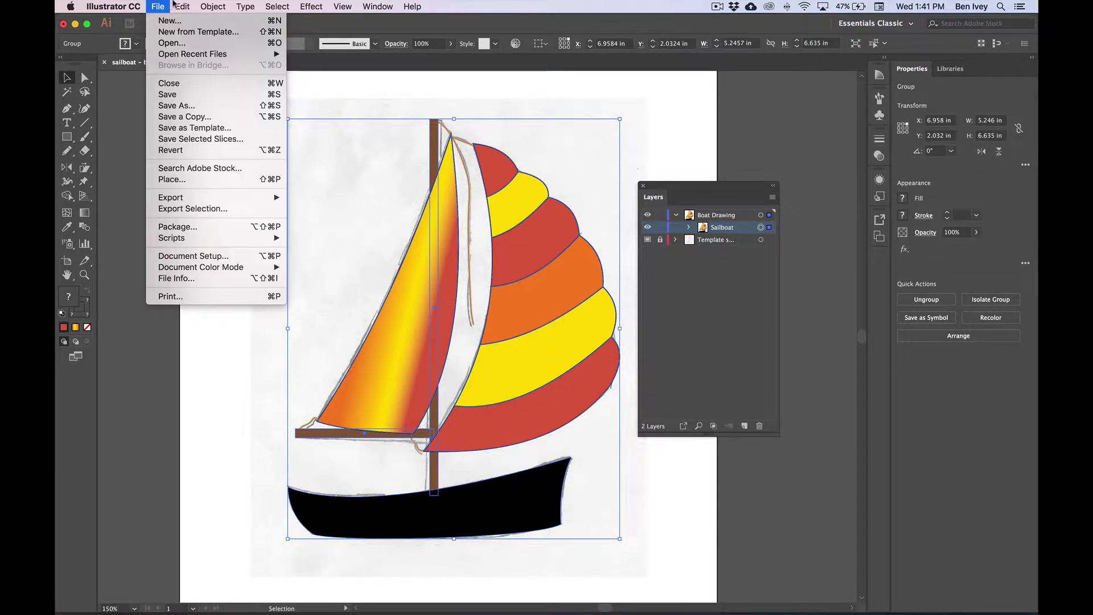
{"action": "mouse_move", "coordinate": [183, 7]}
{"action": "left_click", "coordinate": [194, 62]}
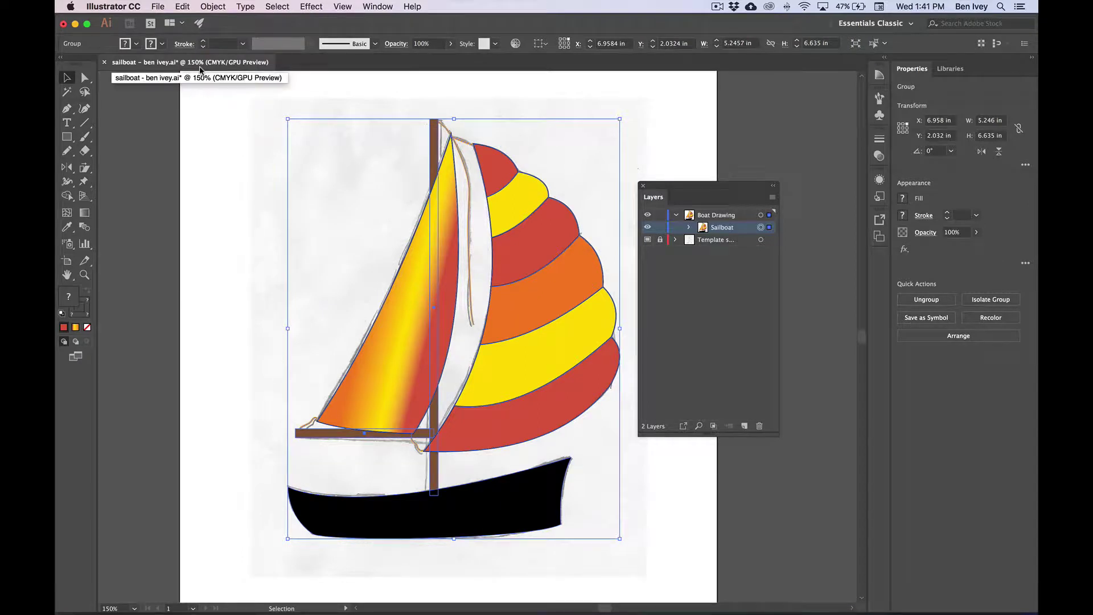
- Open poster.ai from the File menu
{"action": "left_click", "coordinate": [158, 6]}
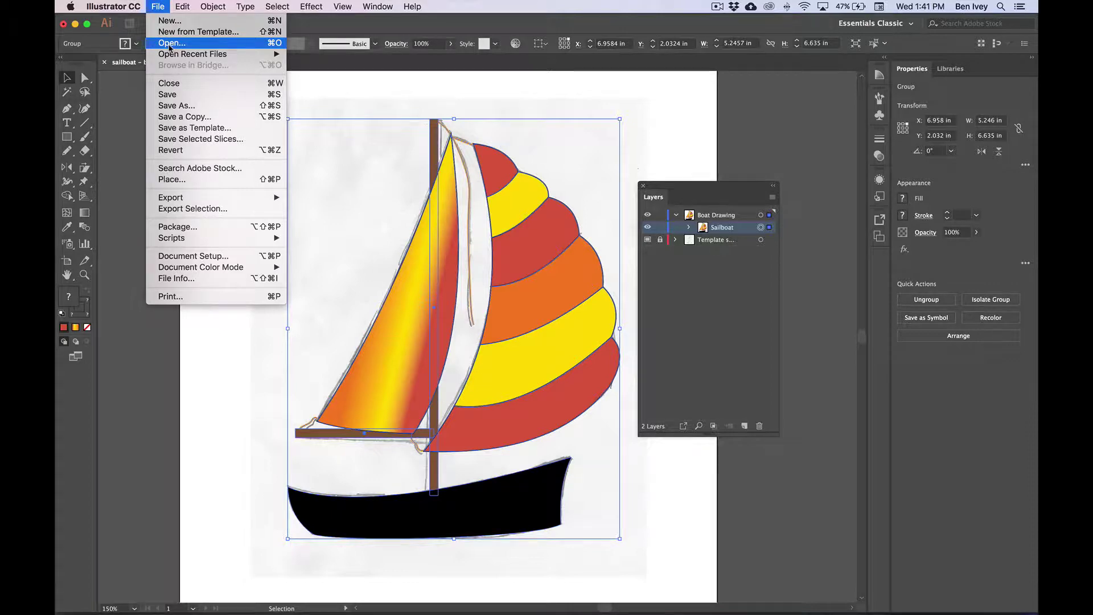
{"action": "left_click", "coordinate": [169, 46]}
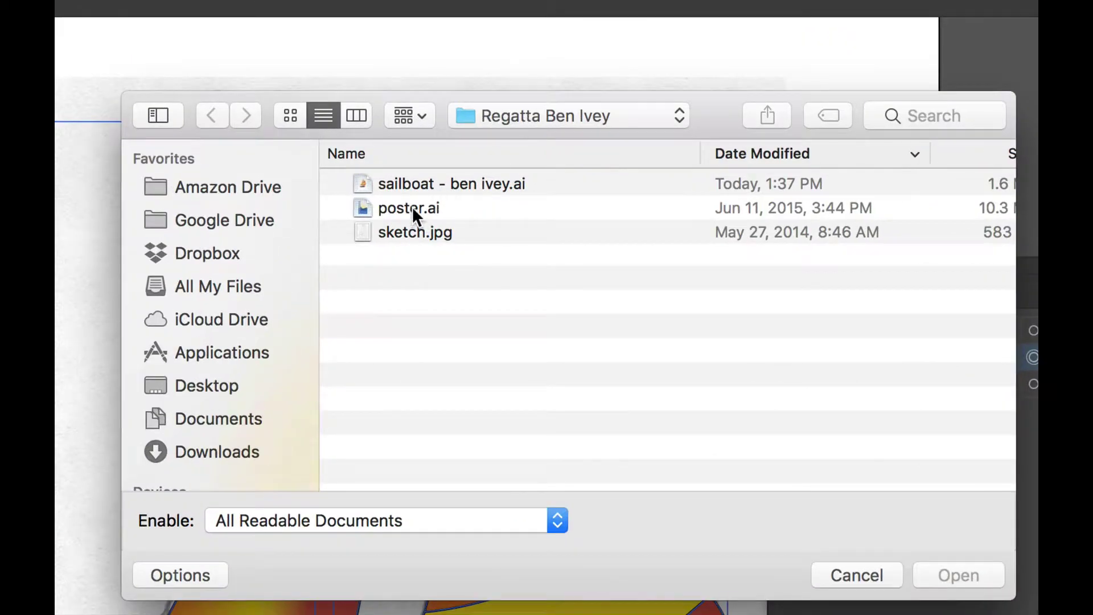
{"action": "left_click", "coordinate": [411, 206]}
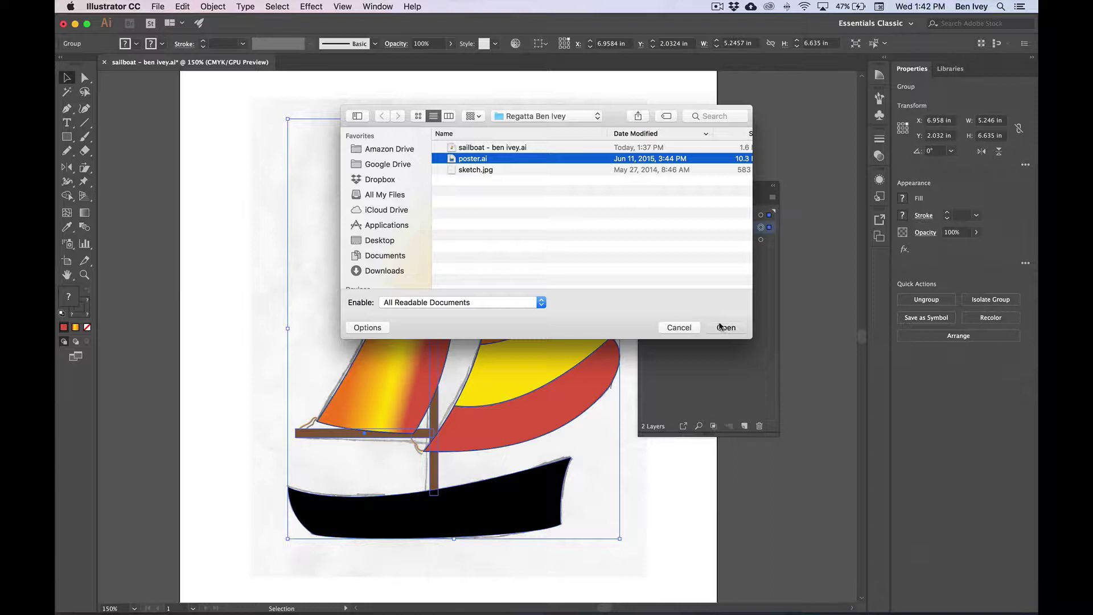
{"action": "left_click", "coordinate": [723, 327]}
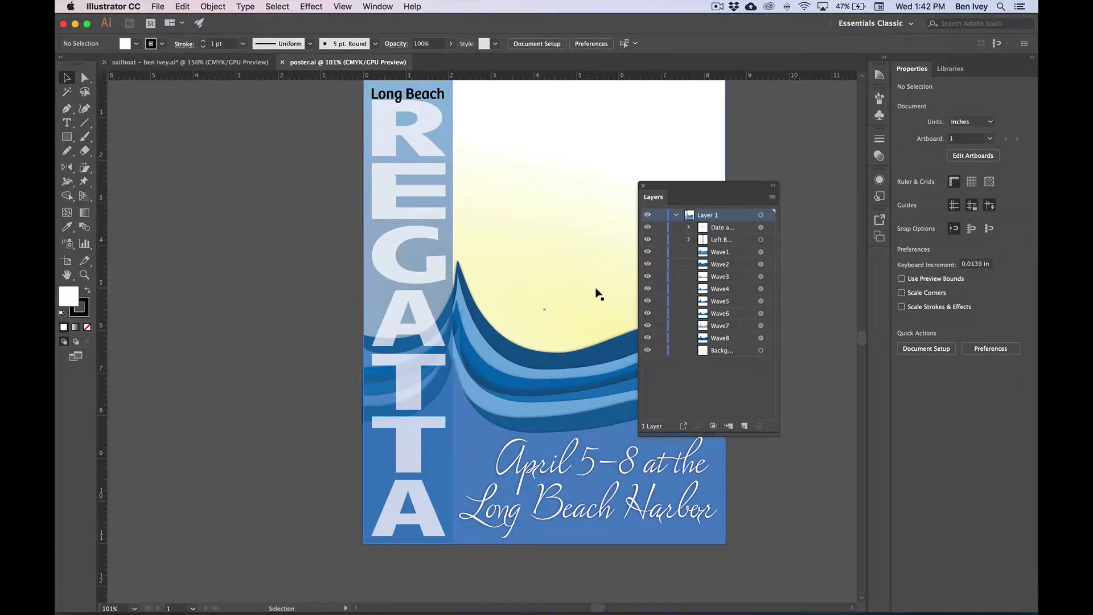
- Fit the poster artboard in the window and paste the Sailboat group onto it
{"action": "scroll", "coordinate": [601, 295], "scroll_direction": "right", "scroll_amount": 2}
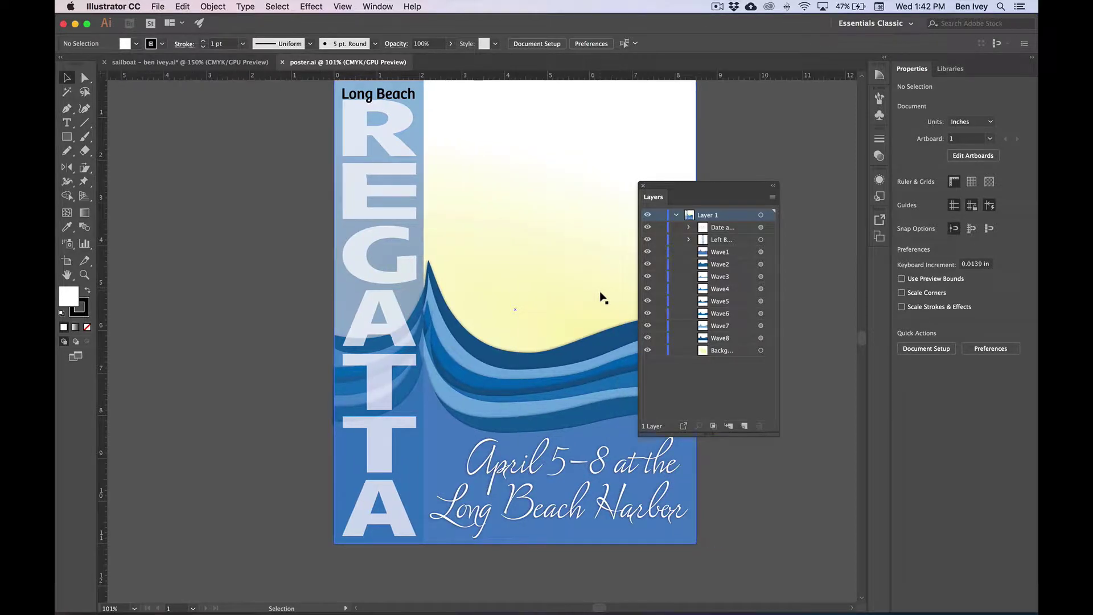
{"action": "left_click", "coordinate": [337, 6]}
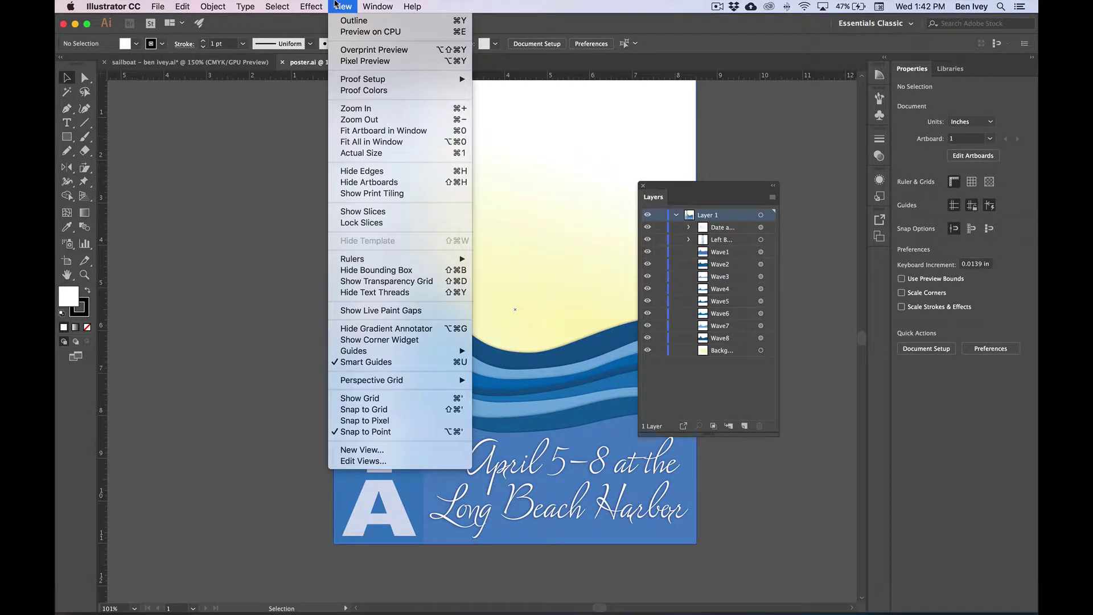
{"action": "left_click", "coordinate": [382, 132]}
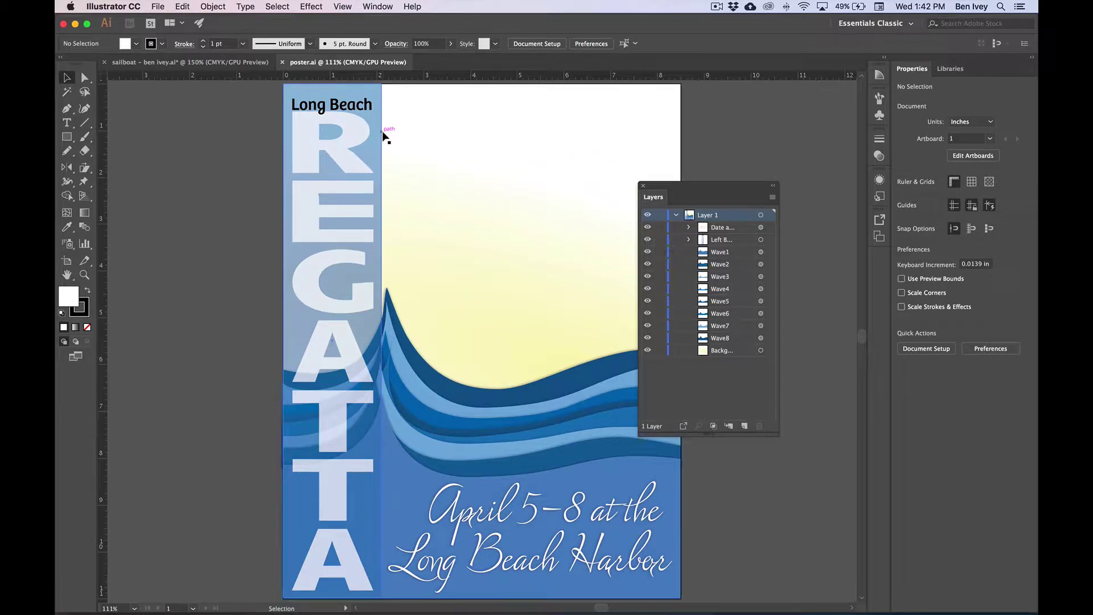
{"action": "left_click", "coordinate": [182, 6]}
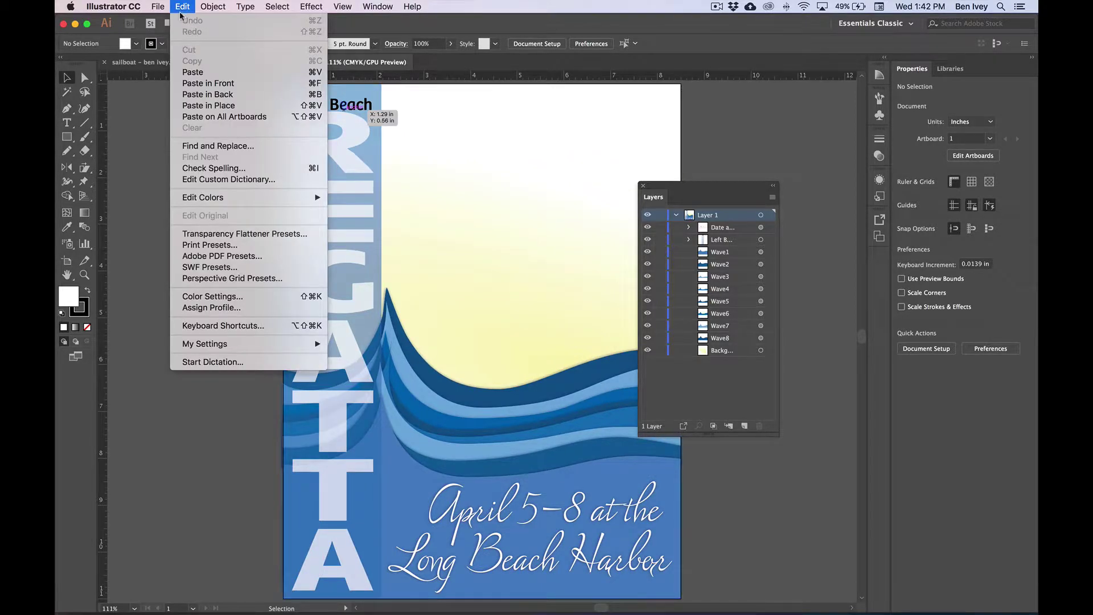
{"action": "left_click", "coordinate": [193, 71]}
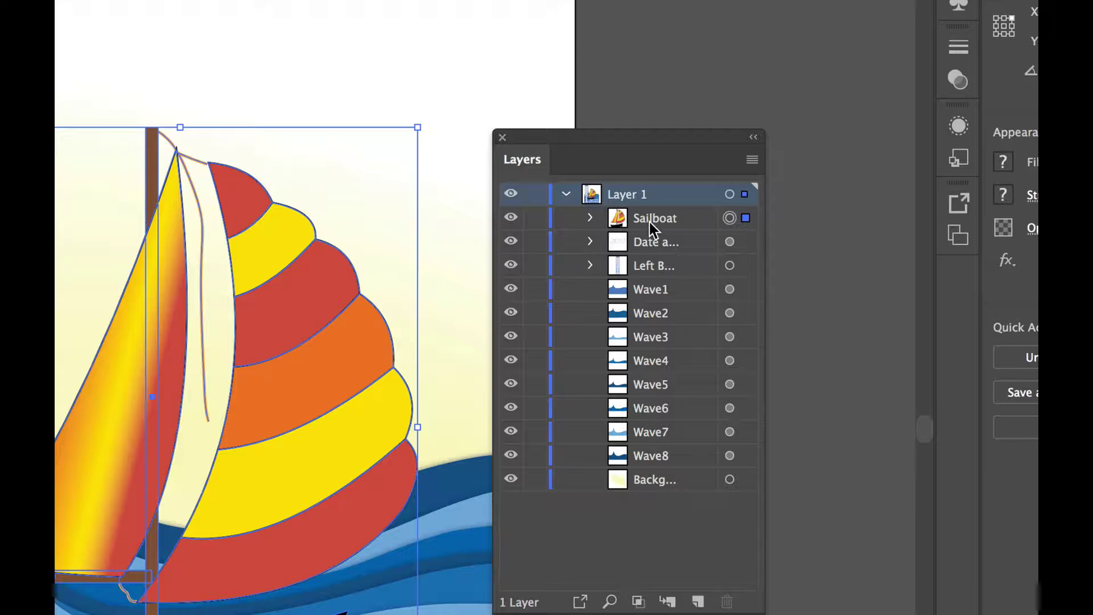
- Restack Sailboat between Wave6 and Wave7 and drag the boat up into the waves
{"action": "left_click_drag", "start_coordinate": [641, 220], "coordinate": [650, 414]}
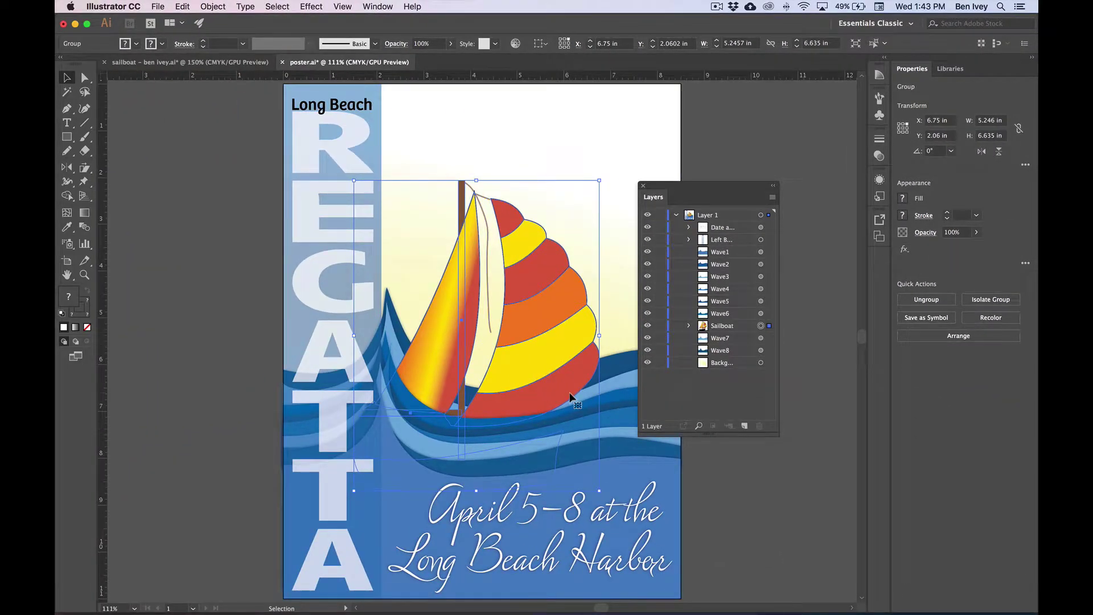
{"action": "left_click_drag", "start_coordinate": [535, 356], "coordinate": [559, 300]}
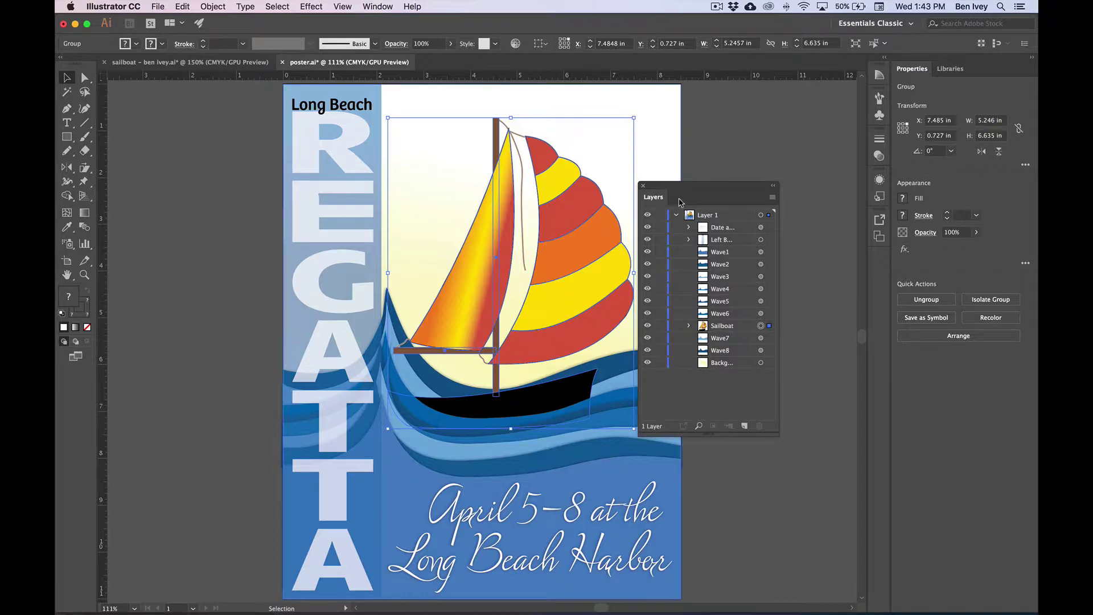
{"action": "left_click_drag", "start_coordinate": [674, 186], "coordinate": [727, 186]}
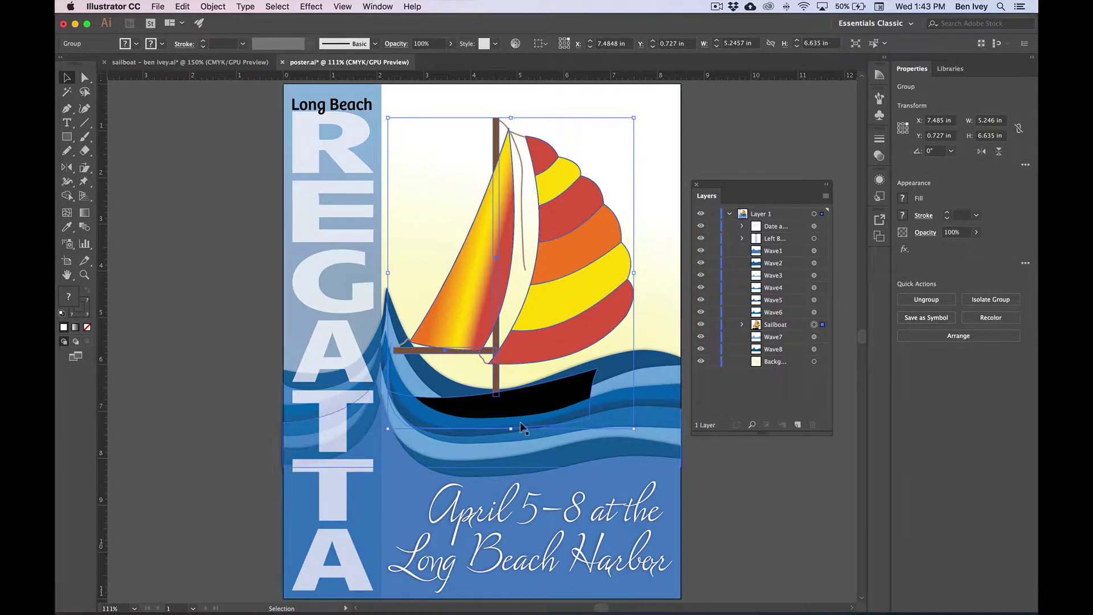
{"action": "left_click_drag", "start_coordinate": [551, 346], "coordinate": [558, 339]}
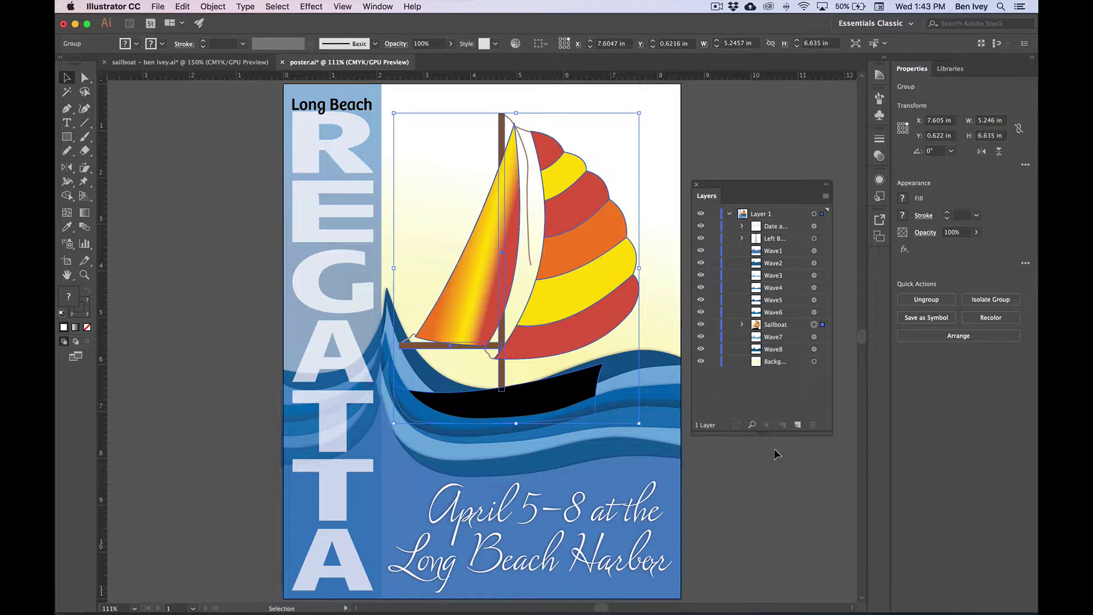
- Save poster.ai with the sailboat placed among the waves
{"action": "left_click", "coordinate": [158, 7]}
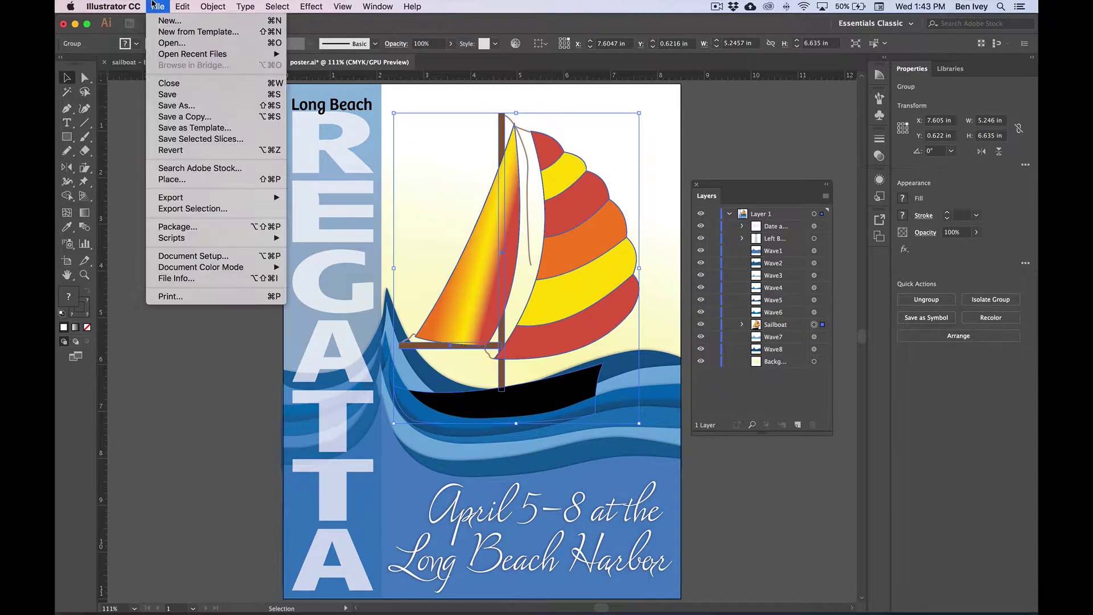
{"action": "left_click", "coordinate": [172, 94]}
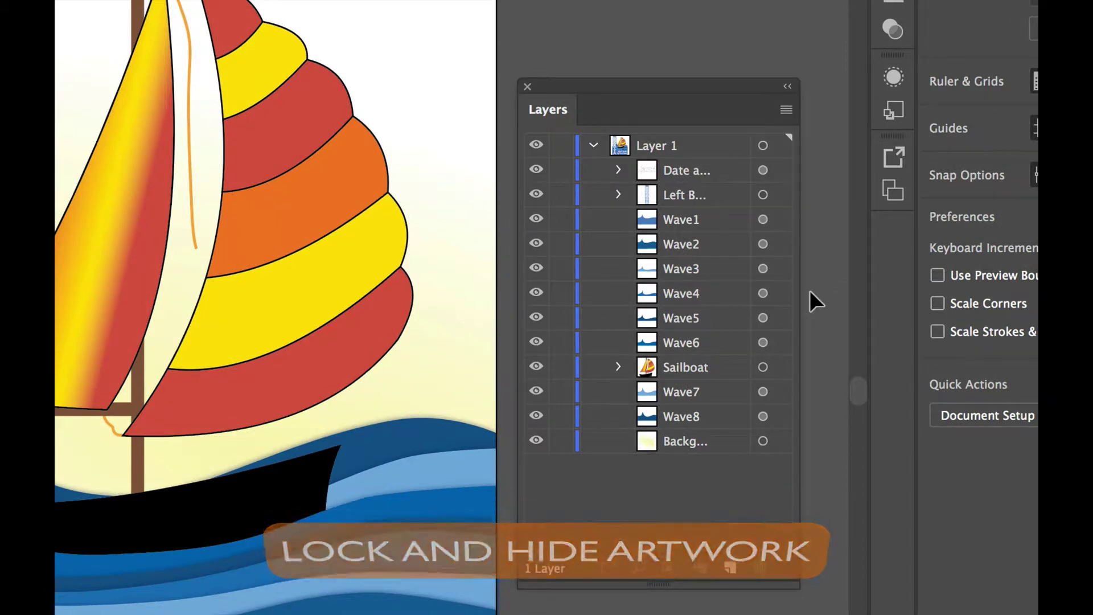
- Lock every layer except Wave8 and hide the Date and Left Border layers
{"action": "left_click", "coordinate": [561, 170]}
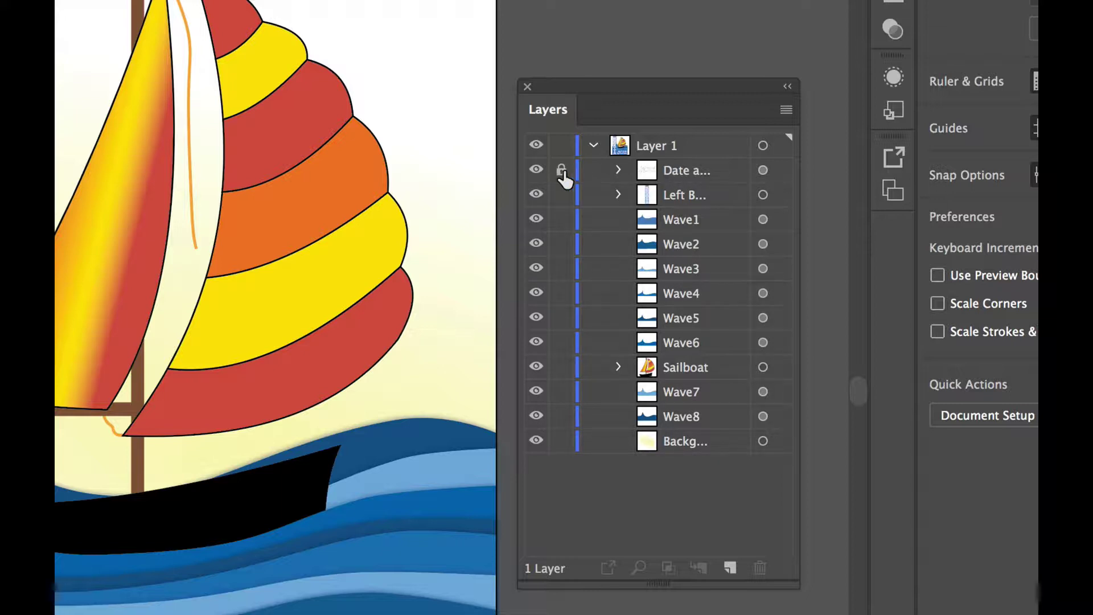
{"action": "left_click", "coordinate": [561, 195]}
{"action": "left_click_drag", "start_coordinate": [562, 220], "coordinate": [563, 445]}
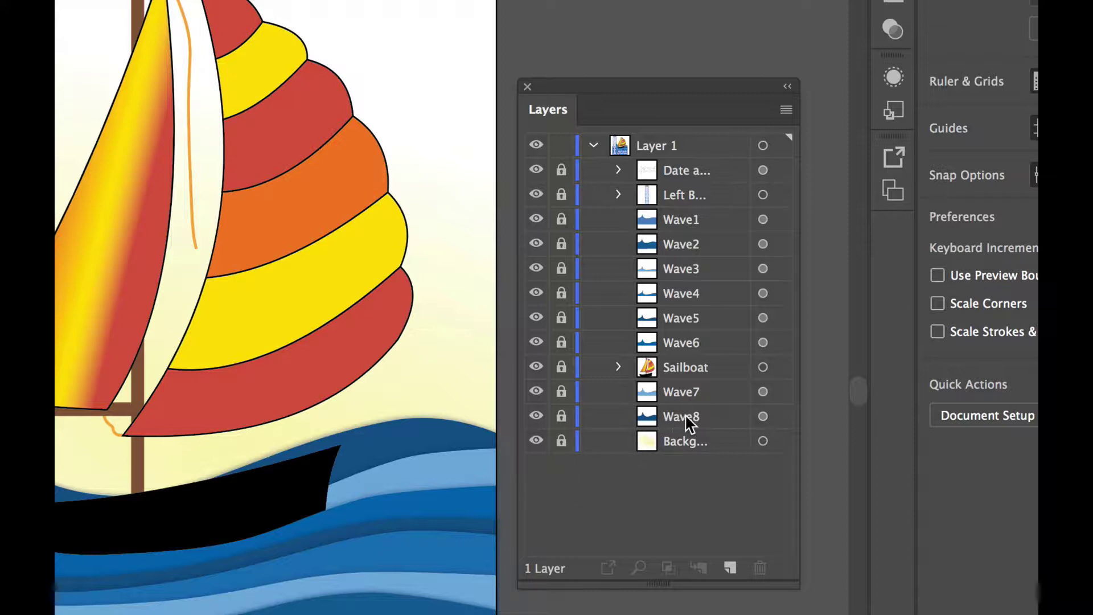
{"action": "left_click", "coordinate": [561, 421]}
{"action": "left_click", "coordinate": [537, 170]}
{"action": "left_click", "coordinate": [536, 194]}
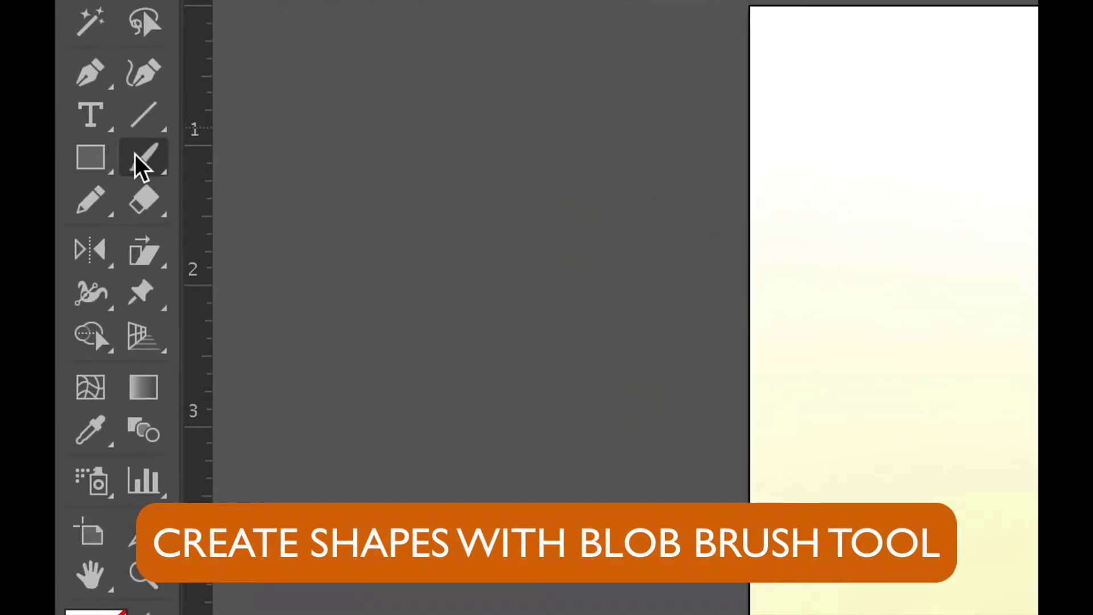
- Pick the Blob Brush and confirm its 10 pt options with Keep Selected on
{"action": "left_click", "coordinate": [139, 167]}
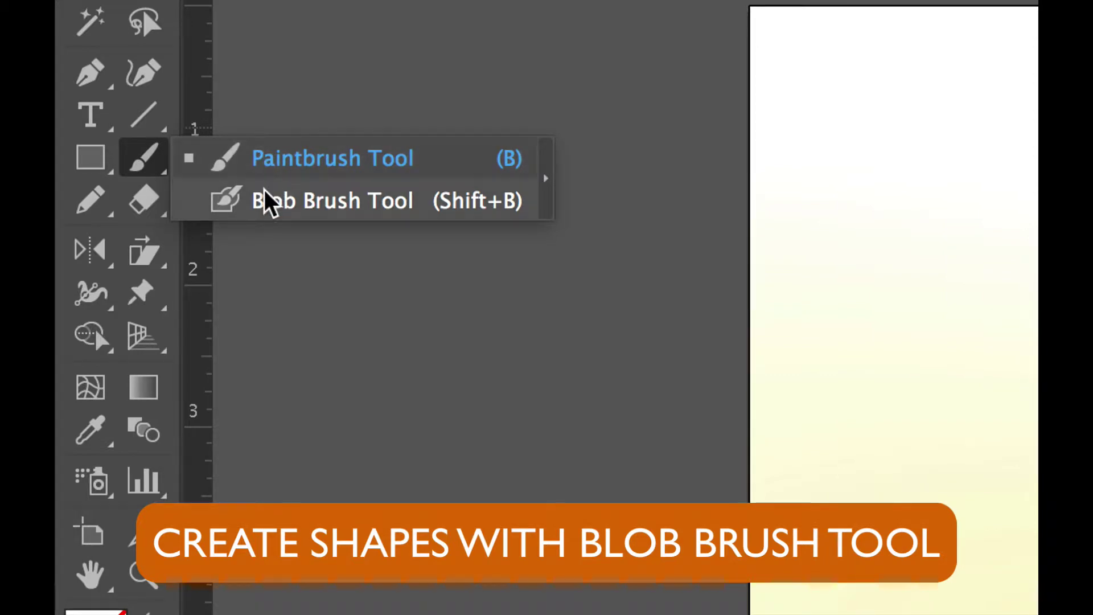
{"action": "left_click", "coordinate": [283, 204]}
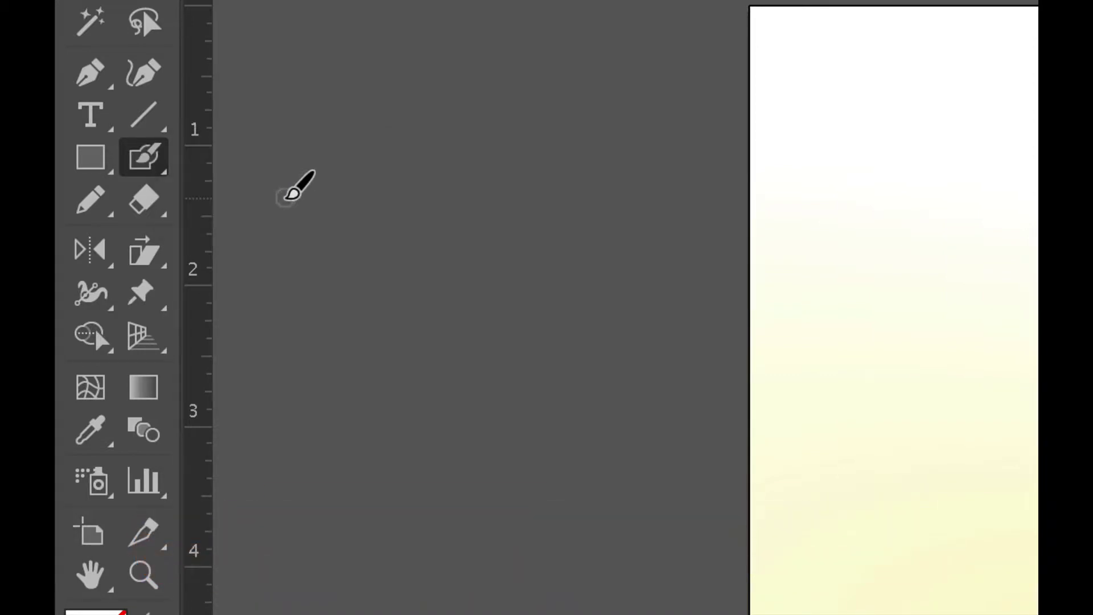
{"action": "double_click", "coordinate": [141, 160]}
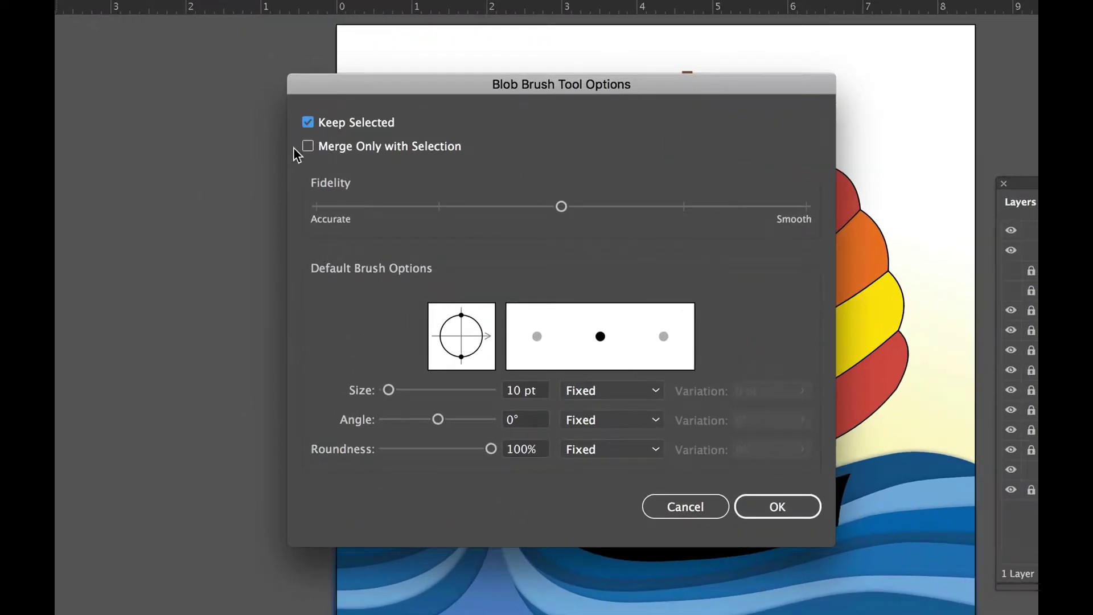
{"action": "left_click", "coordinate": [306, 120]}
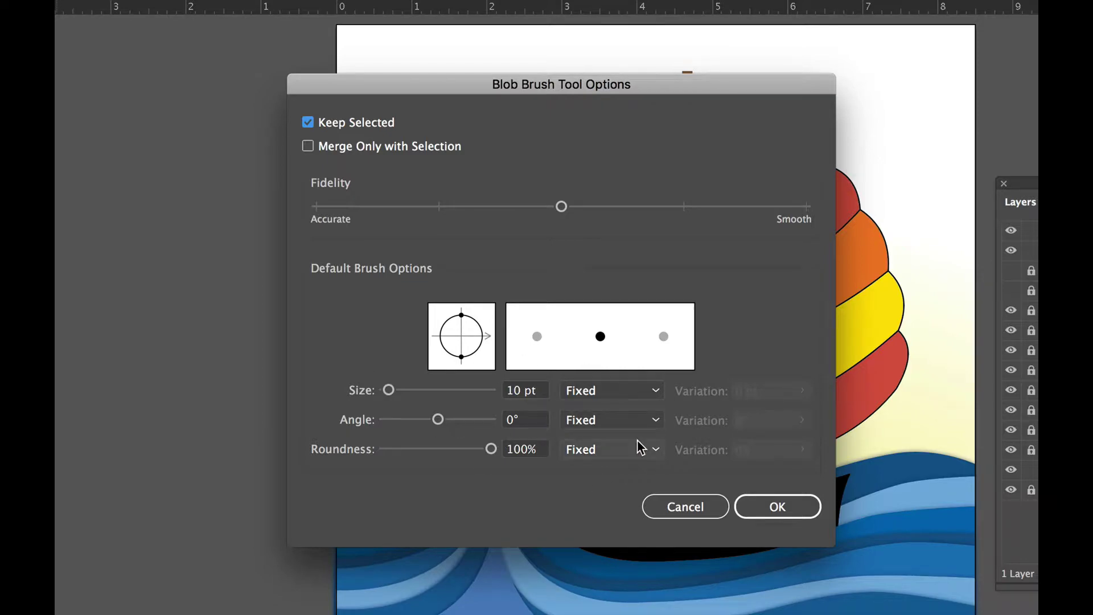
{"action": "left_click", "coordinate": [778, 507]}
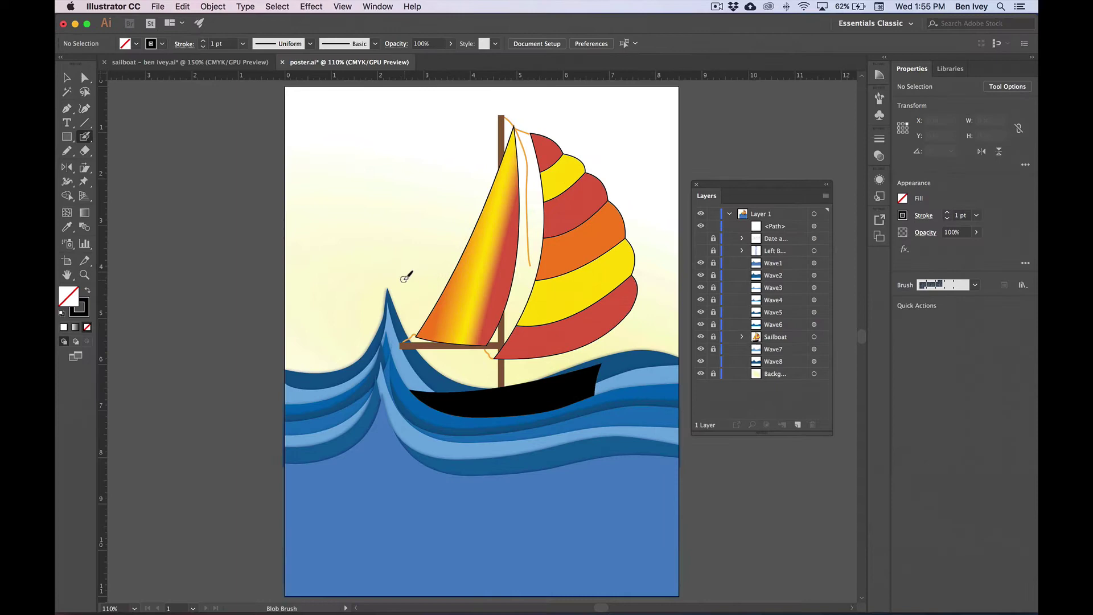
- Zoom to 200% on the wave peak, draw a trial hook stroke, then undo it
{"action": "key", "text": "super"}
{"action": "key", "text": "super+equal"}
{"action": "key", "text": "super+equal"}
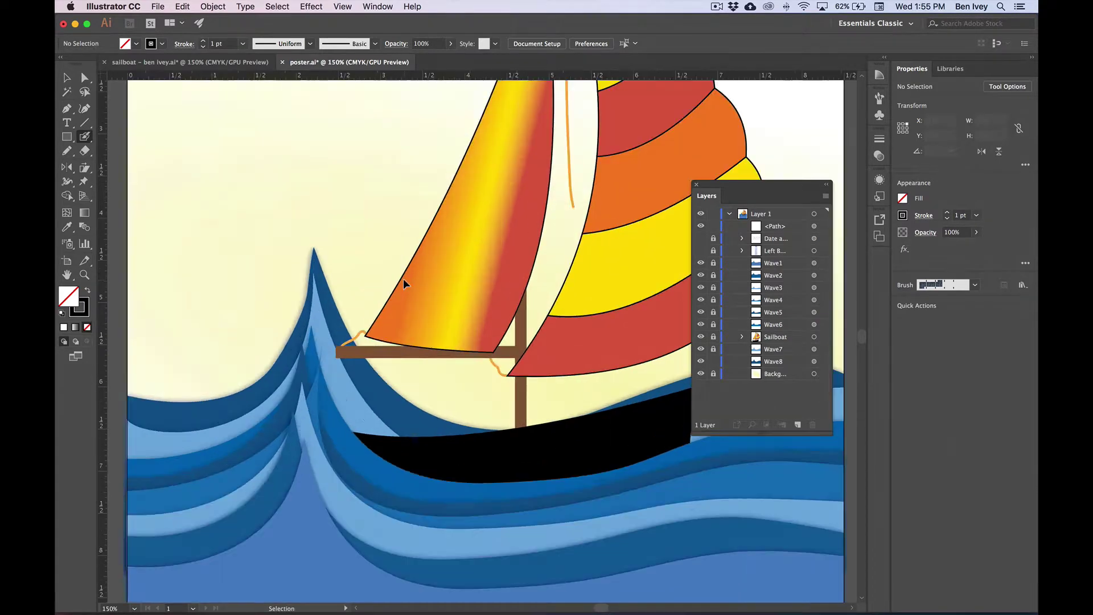
{"action": "mouse_move", "coordinate": [335, 249]}
{"action": "left_mouse_down"}
{"action": "mouse_move", "coordinate": [404, 317]}
{"action": "mouse_move", "coordinate": [405, 365]}
{"action": "left_mouse_up"}
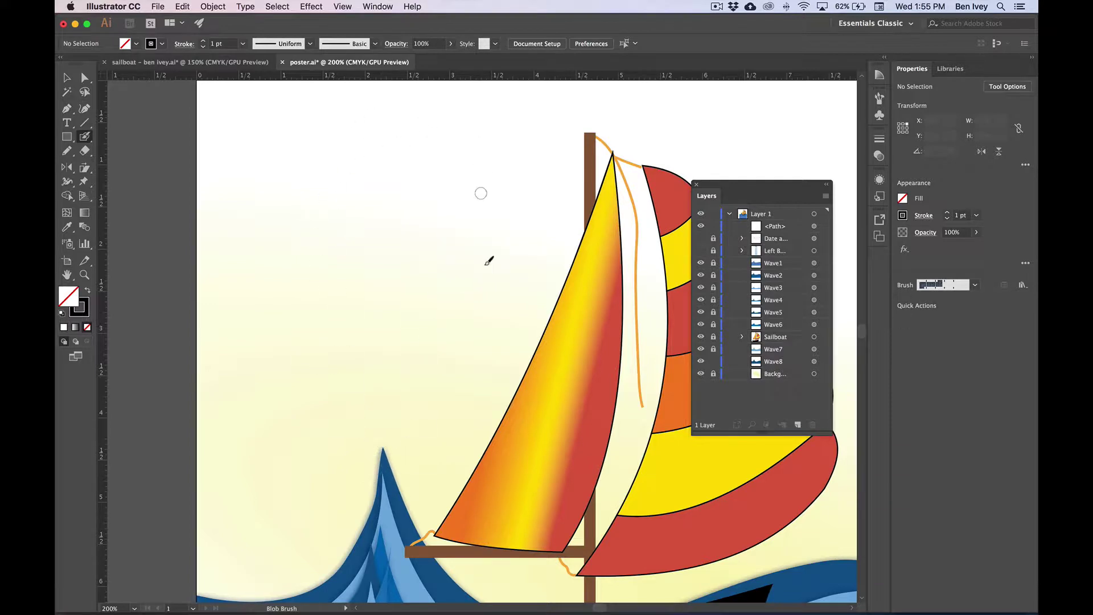
{"action": "mouse_move", "coordinate": [384, 450]}
{"action": "left_mouse_down"}
{"action": "mouse_move", "coordinate": [366, 231]}
{"action": "mouse_move", "coordinate": [436, 255]}
{"action": "left_mouse_up"}
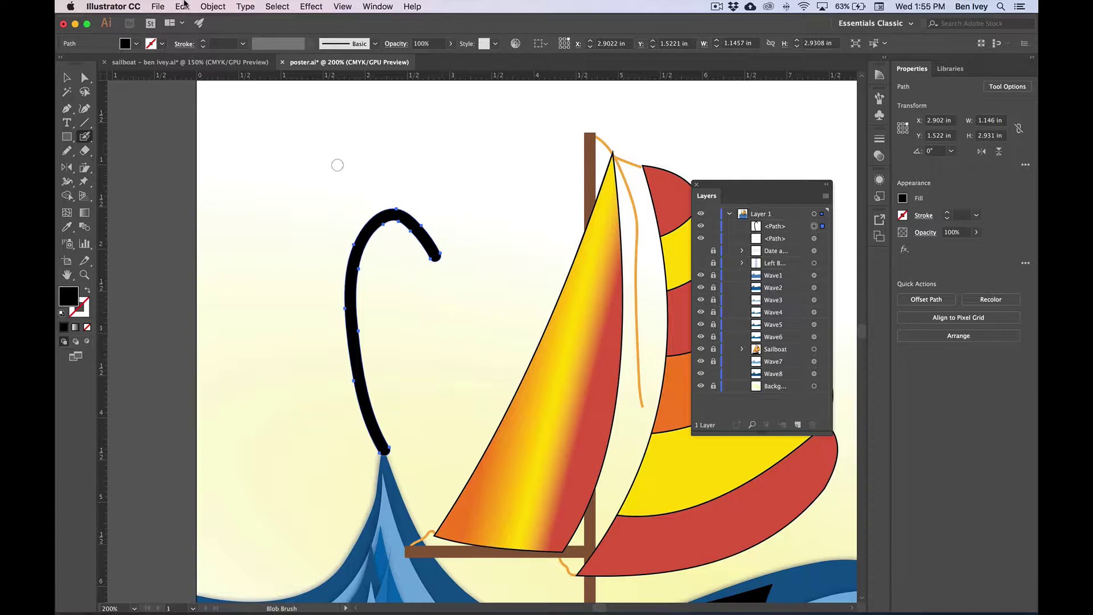
{"action": "left_click", "coordinate": [182, 7]}
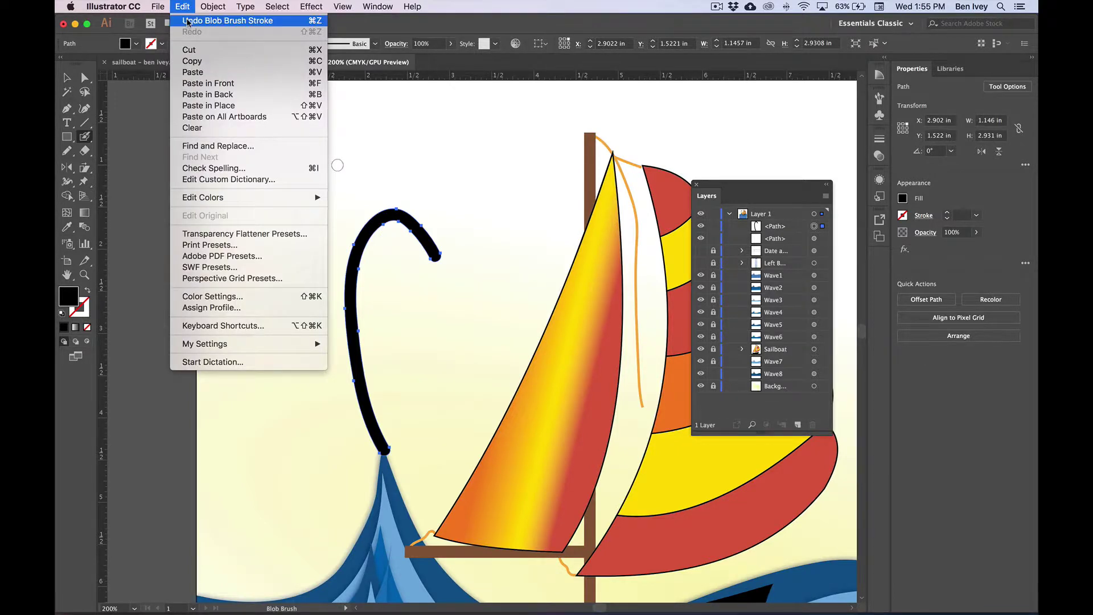
{"action": "left_click", "coordinate": [188, 21]}
- Redraw the hook up from the wave tip, looping its top and curling its right end down
{"action": "mouse_move", "coordinate": [386, 459]}
{"action": "left_mouse_down"}
{"action": "mouse_move", "coordinate": [348, 335]}
{"action": "mouse_move", "coordinate": [359, 173]}
{"action": "mouse_move", "coordinate": [463, 199]}
{"action": "left_mouse_up"}
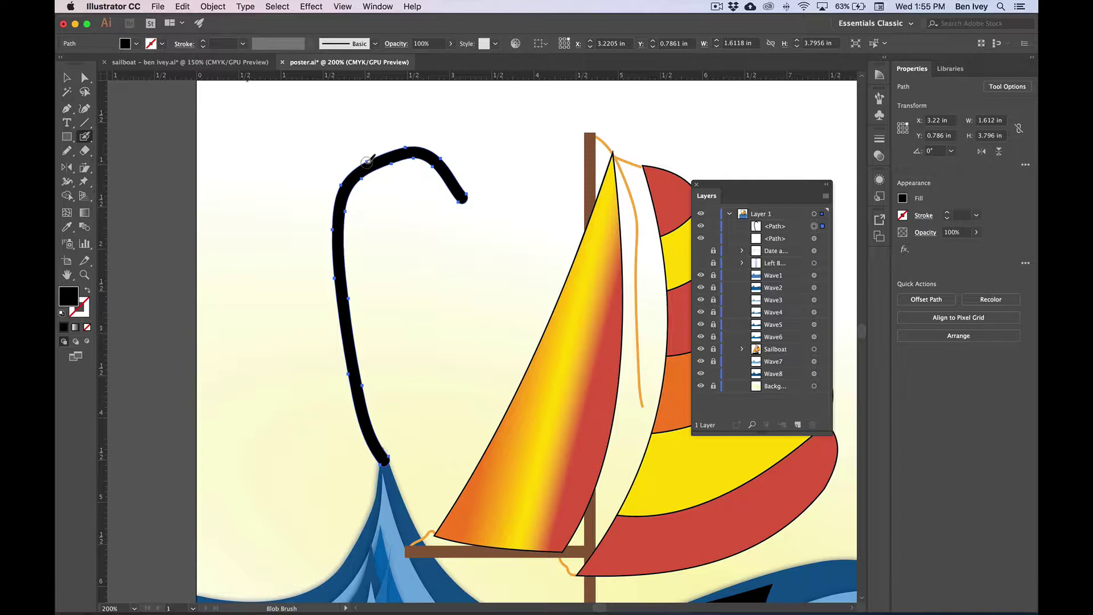
{"action": "mouse_move", "coordinate": [368, 162]}
{"action": "left_mouse_down"}
{"action": "mouse_move", "coordinate": [414, 137]}
{"action": "mouse_move", "coordinate": [400, 110]}
{"action": "mouse_move", "coordinate": [355, 117]}
{"action": "left_mouse_up"}
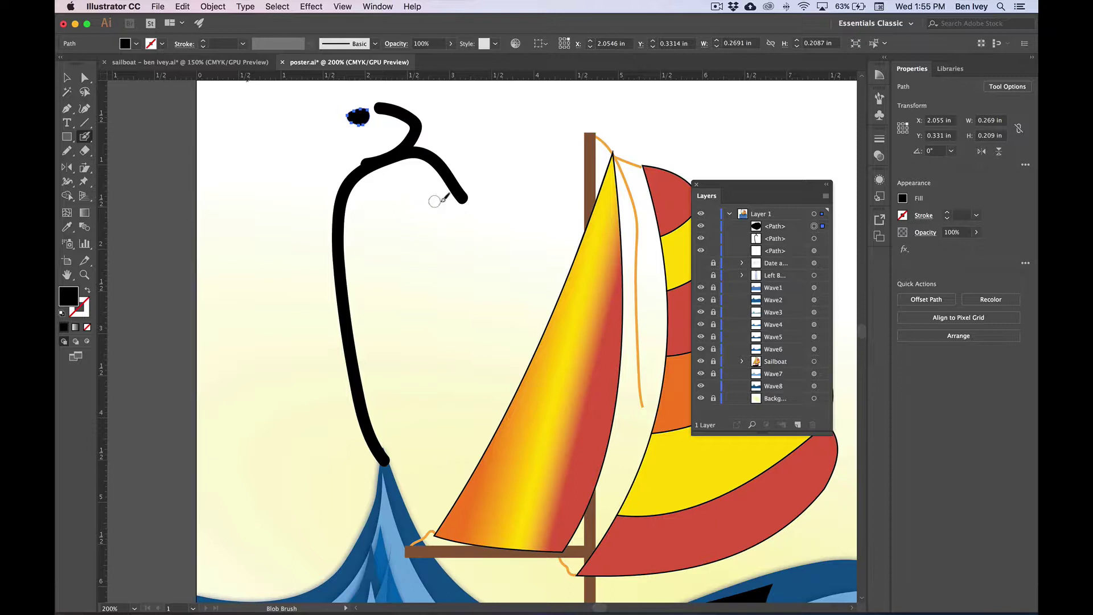
{"action": "mouse_move", "coordinate": [462, 194]}
{"action": "left_mouse_down"}
{"action": "mouse_move", "coordinate": [436, 217]}
{"action": "mouse_move", "coordinate": [416, 209]}
{"action": "left_mouse_up"}
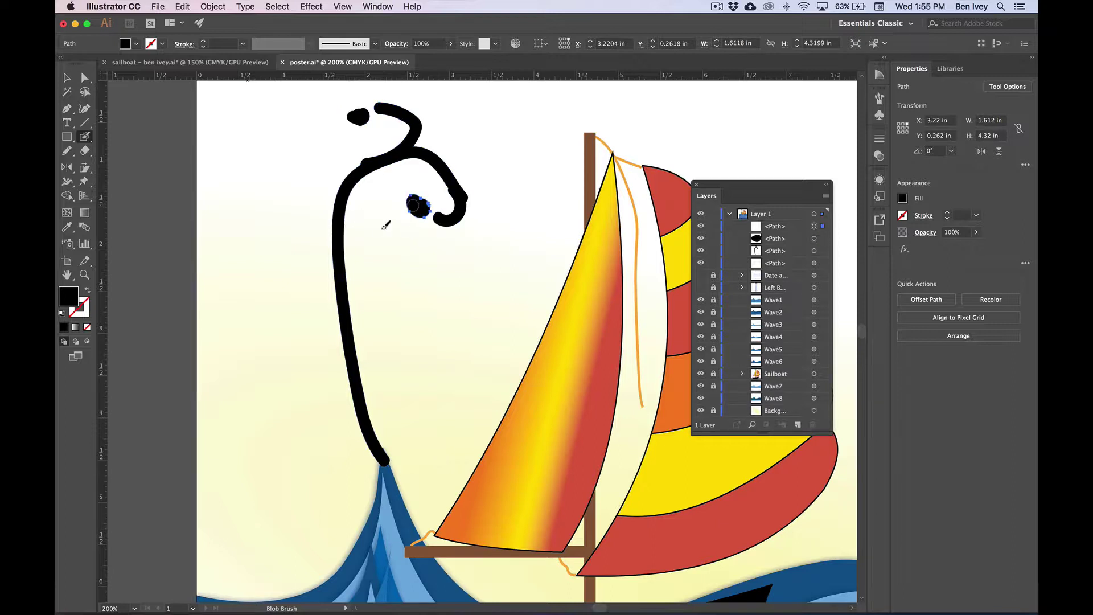
- Add drops and curling left branches along the splash stem
{"action": "mouse_move", "coordinate": [345, 265]}
{"action": "left_mouse_down"}
{"action": "mouse_move", "coordinate": [390, 246]}
{"action": "mouse_move", "coordinate": [408, 273]}
{"action": "left_mouse_up"}
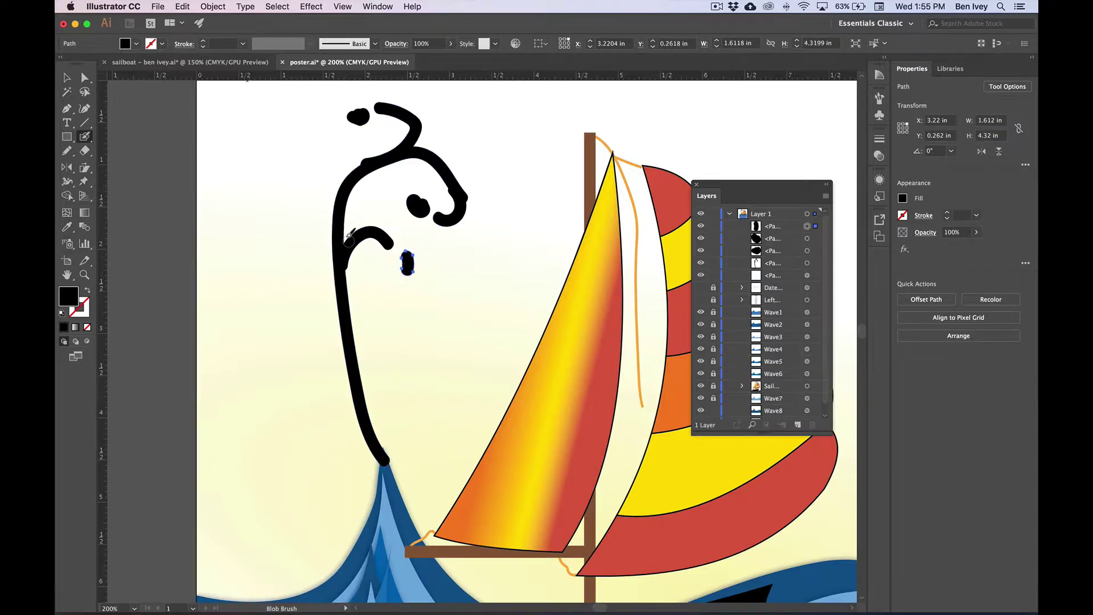
{"action": "mouse_move", "coordinate": [340, 213]}
{"action": "left_mouse_down"}
{"action": "mouse_move", "coordinate": [322, 194]}
{"action": "mouse_move", "coordinate": [283, 249]}
{"action": "left_mouse_up"}
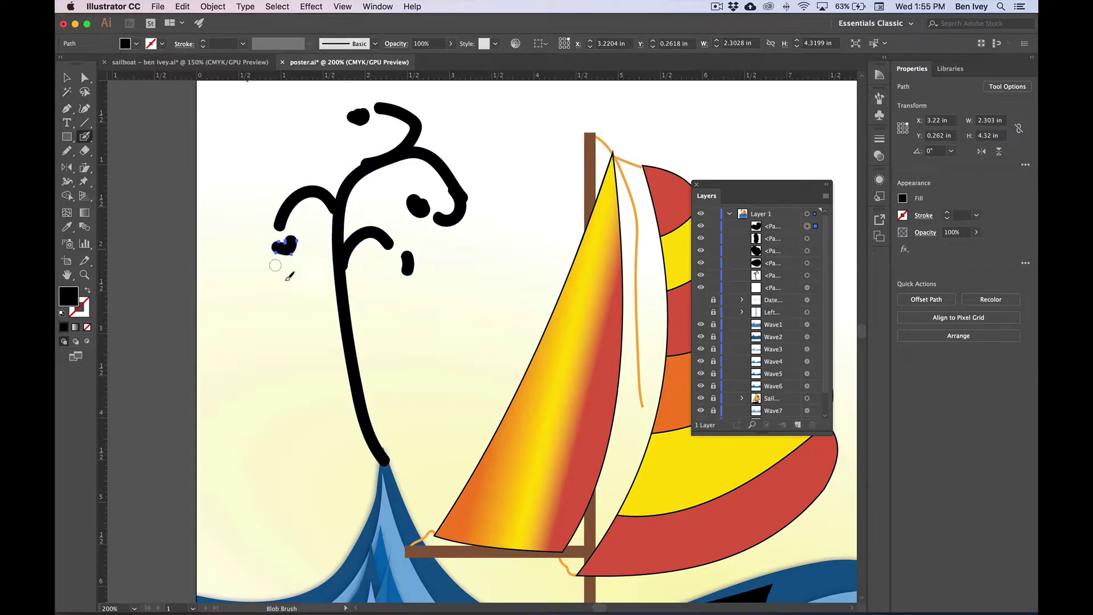
{"action": "mouse_move", "coordinate": [341, 302]}
{"action": "left_mouse_down"}
{"action": "mouse_move", "coordinate": [283, 336]}
{"action": "mouse_move", "coordinate": [278, 328]}
{"action": "mouse_move", "coordinate": [280, 339]}
{"action": "left_mouse_up"}
{"action": "left_click_drag", "start_coordinate": [277, 236], "coordinate": [274, 245]}
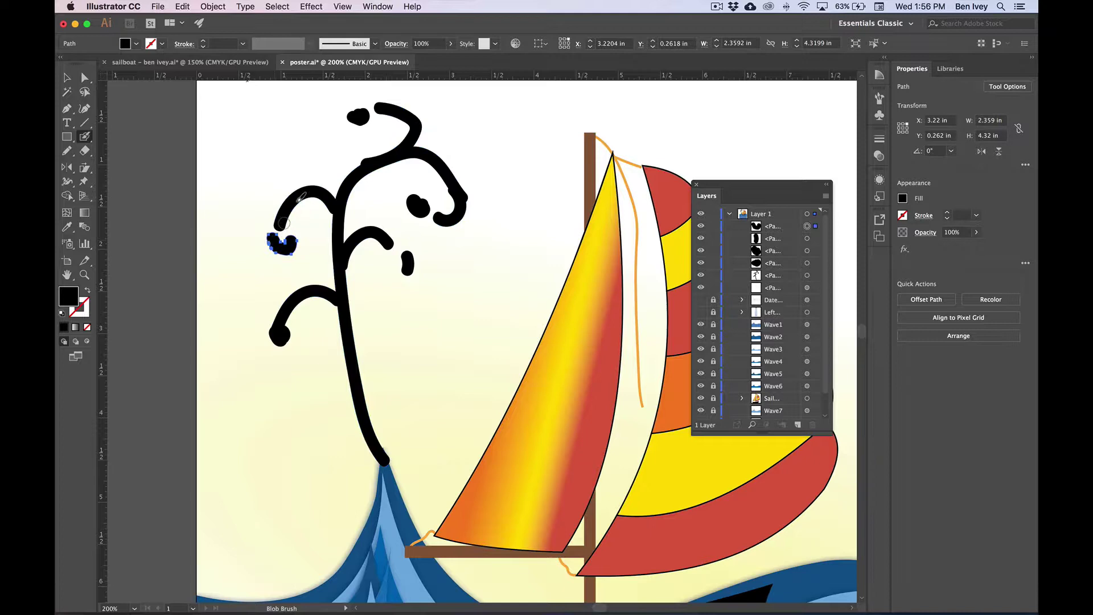
{"action": "left_click_drag", "start_coordinate": [330, 165], "coordinate": [288, 140]}
{"action": "left_click_drag", "start_coordinate": [301, 192], "coordinate": [263, 197]}
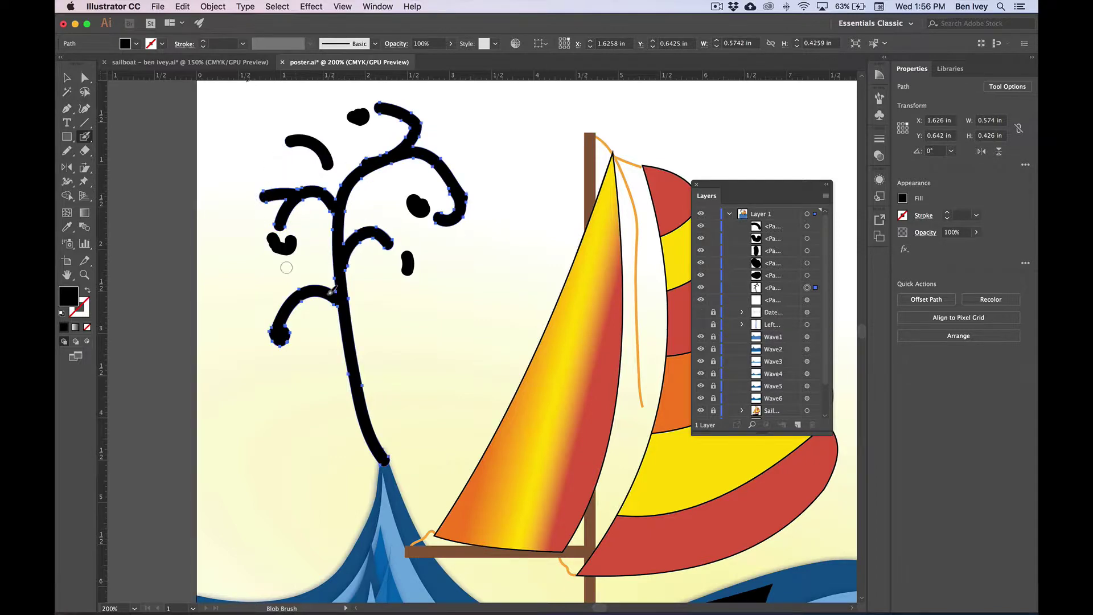
{"action": "left_click_drag", "start_coordinate": [359, 344], "coordinate": [388, 310]}
{"action": "scroll", "coordinate": [444, 312], "scroll_direction": "down", "scroll_amount": 5}
{"action": "scroll", "coordinate": [444, 312], "scroll_direction": "left", "scroll_amount": 1}
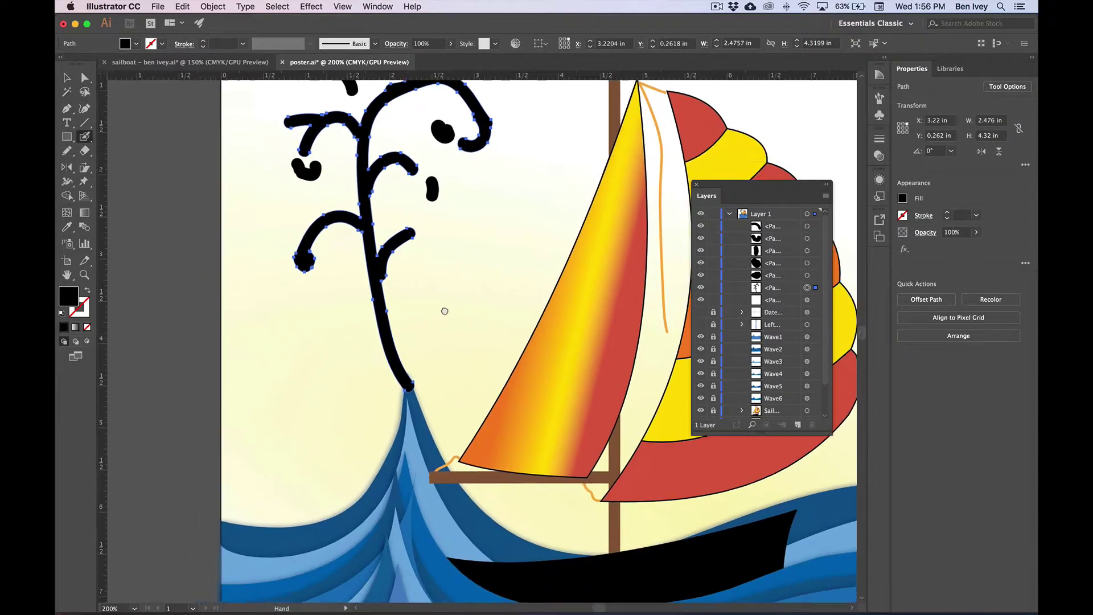
- At 400%, paint strands widening the splash base into the wave plus a small curl
{"action": "key", "text": "super+equal"}
{"action": "key", "text": "super+equal"}
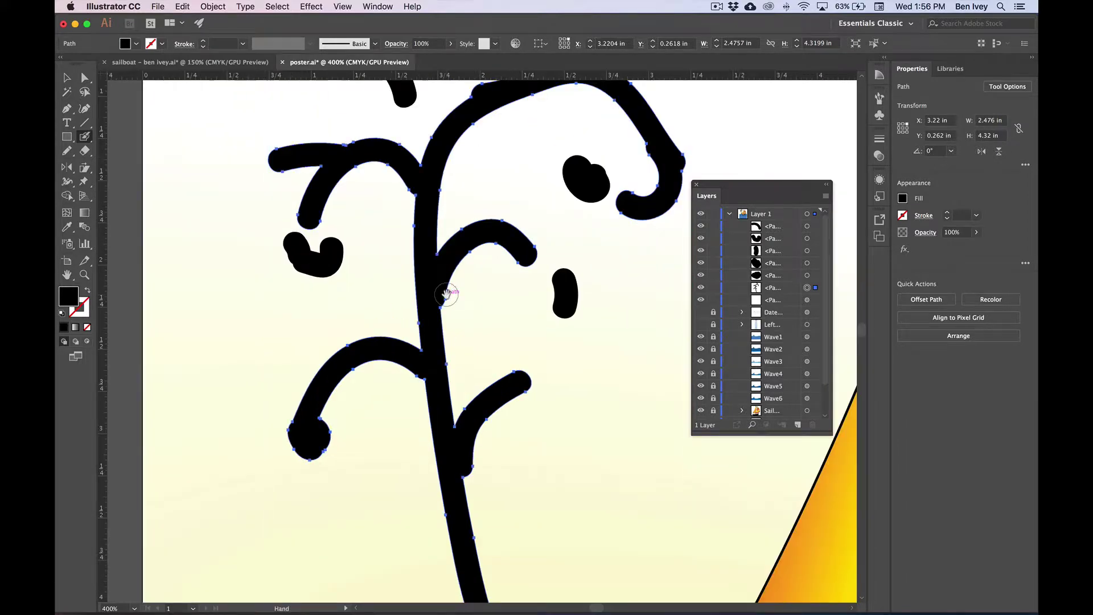
{"action": "left_click_drag", "start_coordinate": [507, 459], "coordinate": [479, 292]}
{"action": "mouse_move", "coordinate": [503, 409]}
{"action": "left_mouse_down"}
{"action": "mouse_move", "coordinate": [431, 201]}
{"action": "mouse_move", "coordinate": [440, 269]}
{"action": "mouse_move", "coordinate": [426, 350]}
{"action": "left_mouse_up"}
{"action": "left_click_drag", "start_coordinate": [431, 191], "coordinate": [495, 352]}
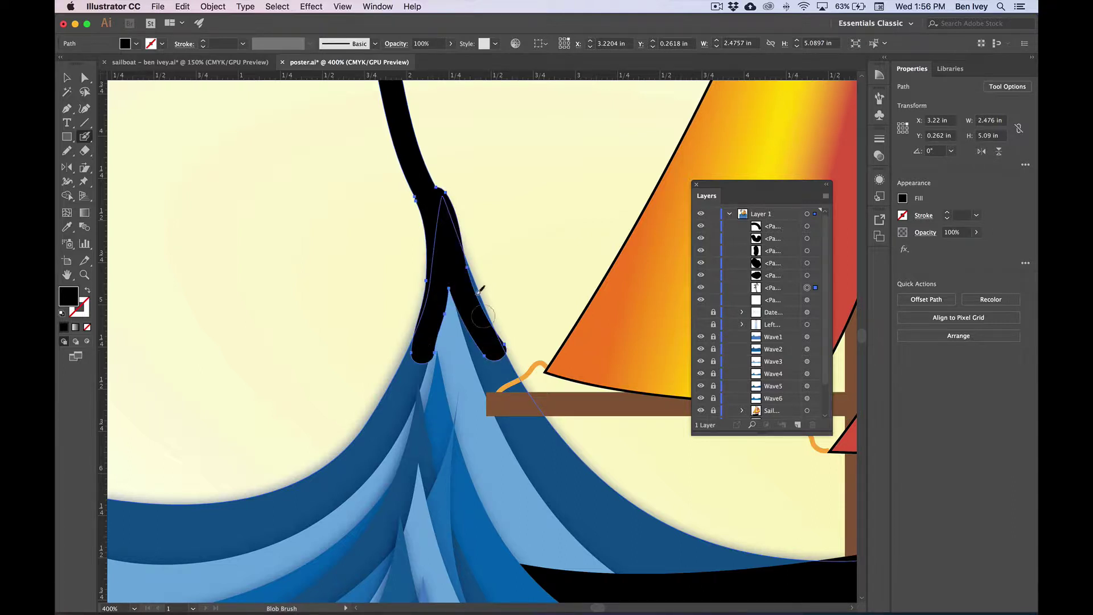
{"action": "left_click_drag", "start_coordinate": [420, 159], "coordinate": [514, 381]}
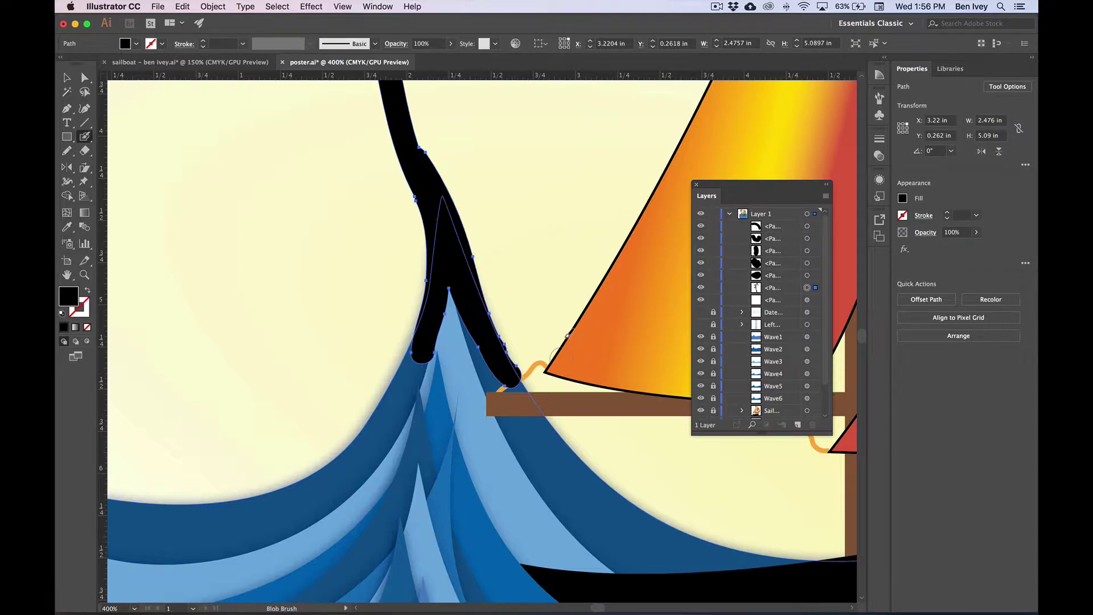
{"action": "left_click_drag", "start_coordinate": [507, 205], "coordinate": [481, 381]}
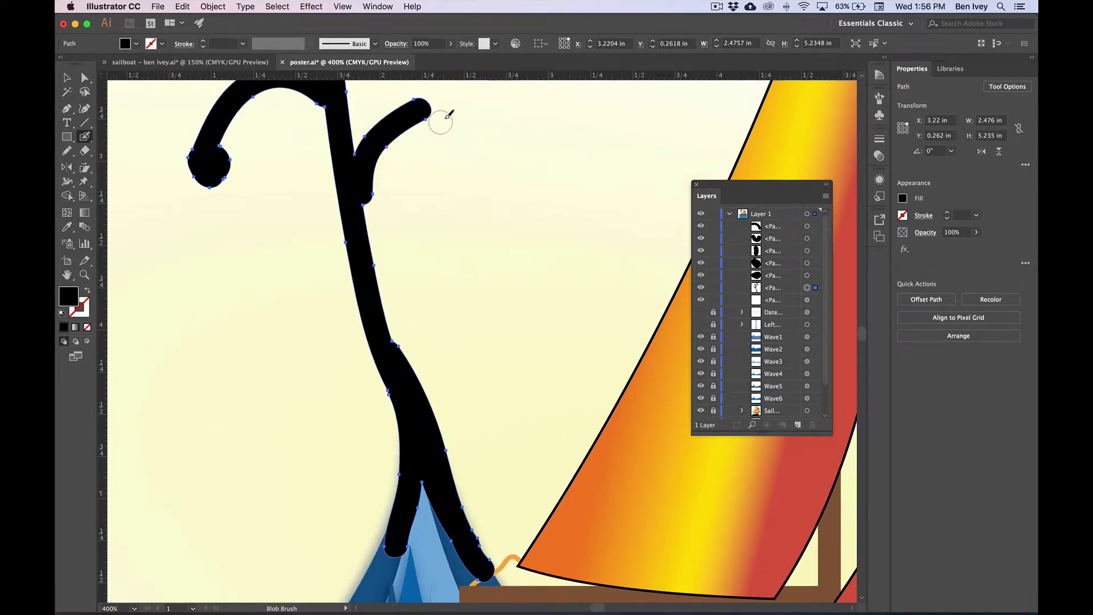
{"action": "mouse_move", "coordinate": [441, 114]}
{"action": "left_mouse_down"}
{"action": "mouse_move", "coordinate": [485, 145]}
{"action": "mouse_move", "coordinate": [511, 202]}
{"action": "left_mouse_up"}
- Back at 200%, extend the upper-left arc and add an upward curl on the right branch
{"action": "key", "text": "super+0"}
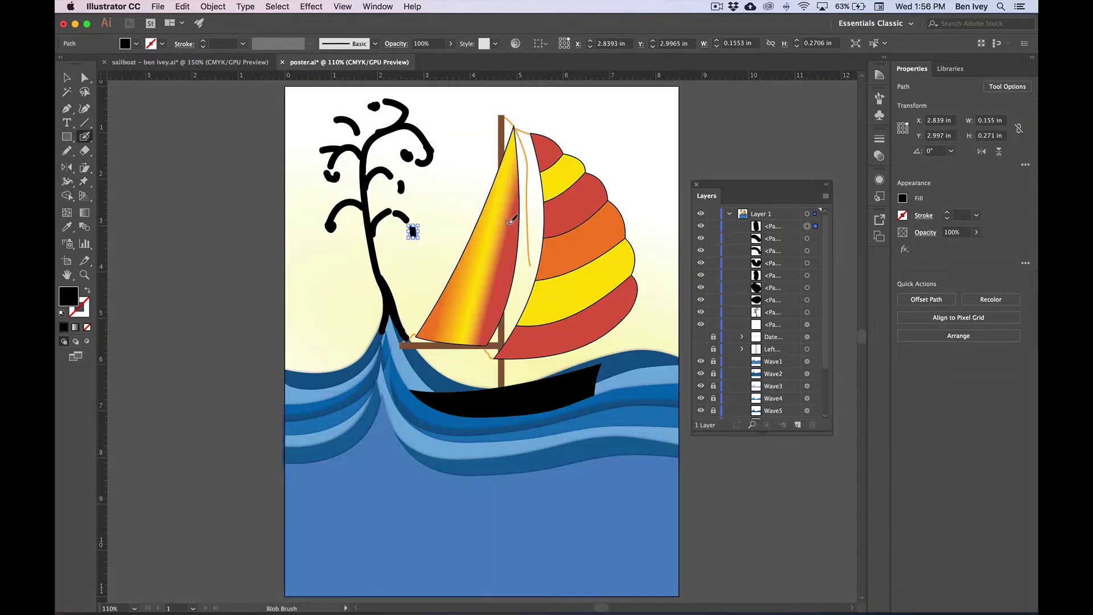
{"action": "key", "text": "super+equal"}
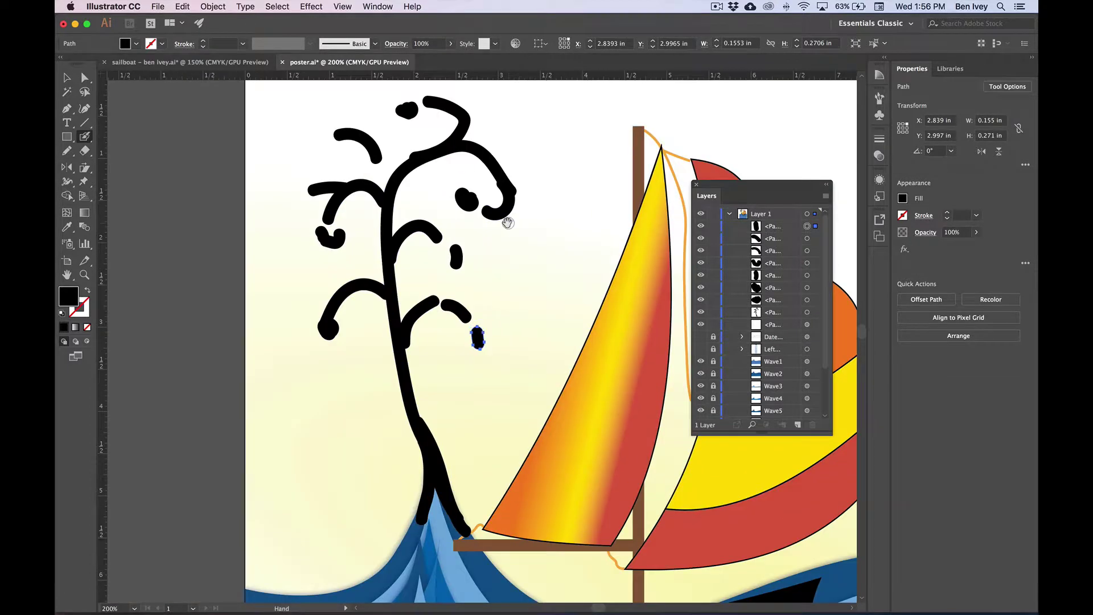
{"action": "key", "text": "super+equal"}
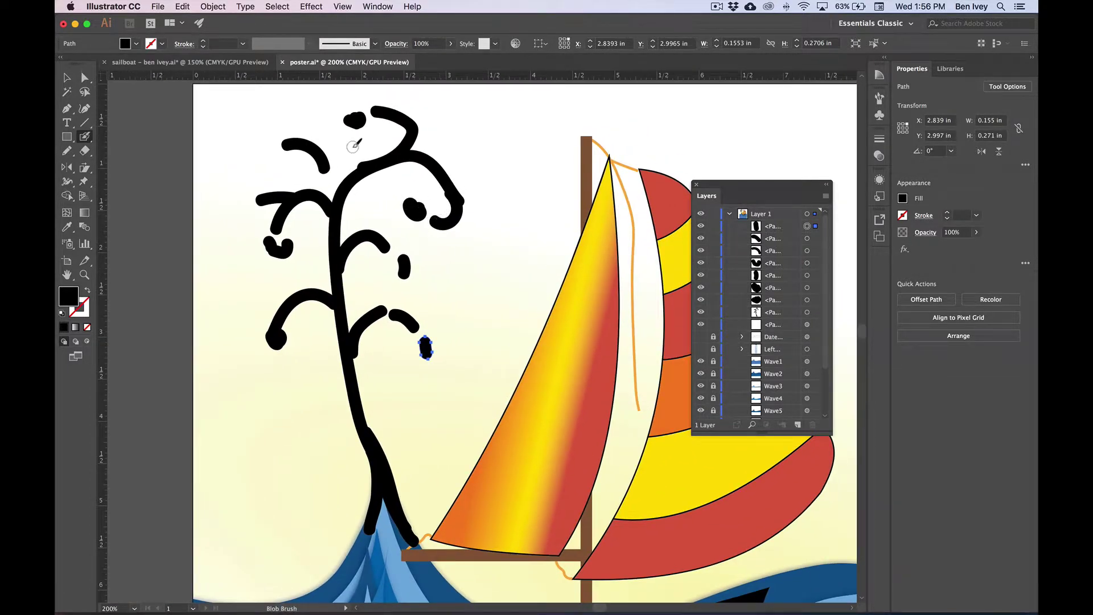
{"action": "left_click_drag", "start_coordinate": [283, 147], "coordinate": [272, 158]}
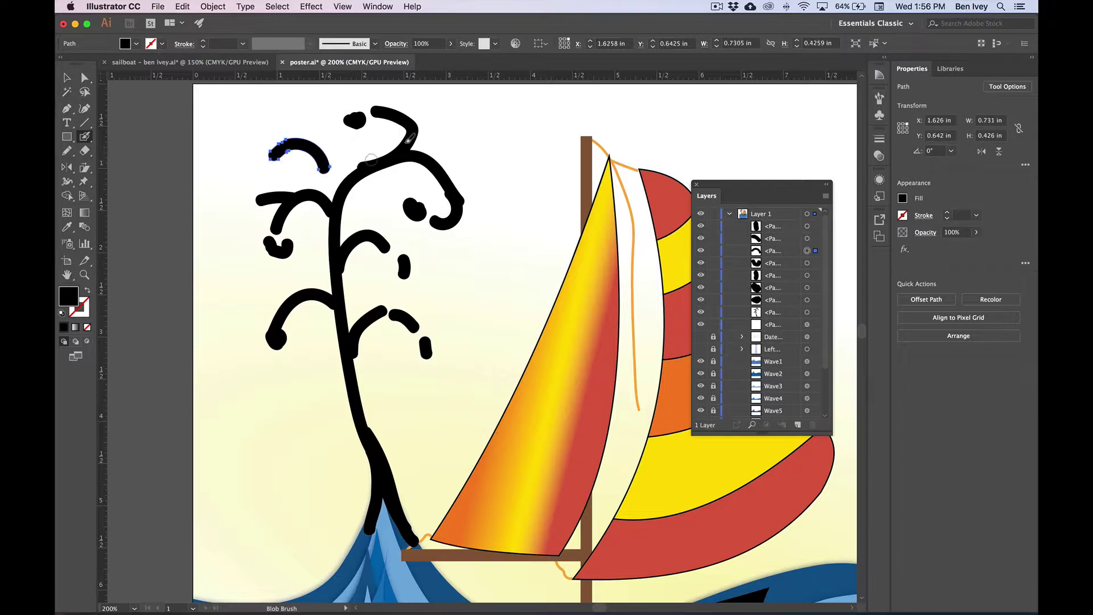
{"action": "left_click_drag", "start_coordinate": [448, 168], "coordinate": [472, 150]}
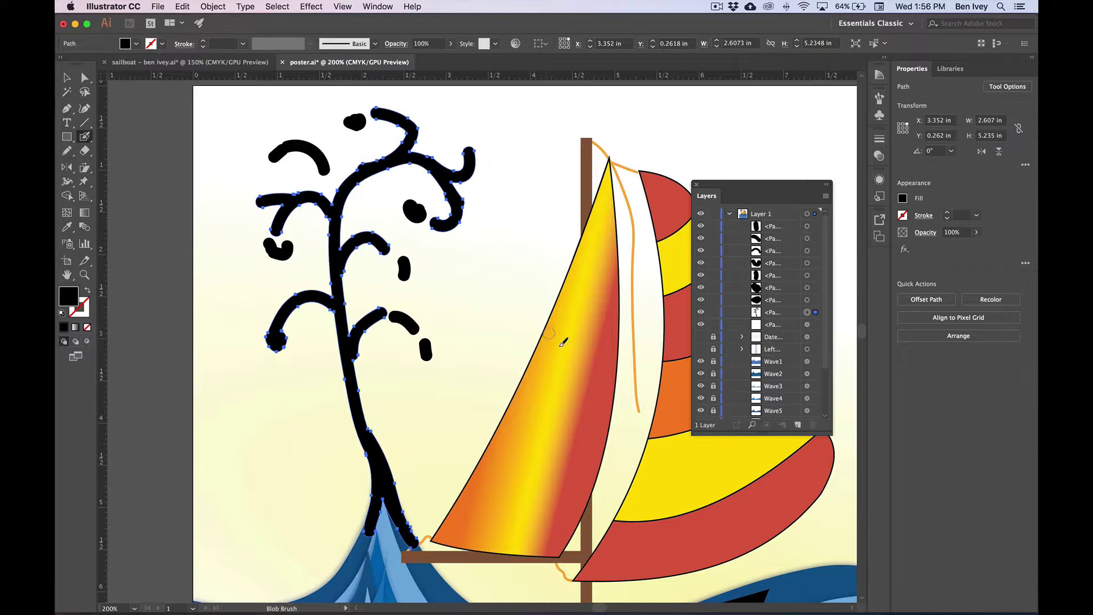
- Save the current state of poster.ai
{"action": "left_click", "coordinate": [158, 6]}
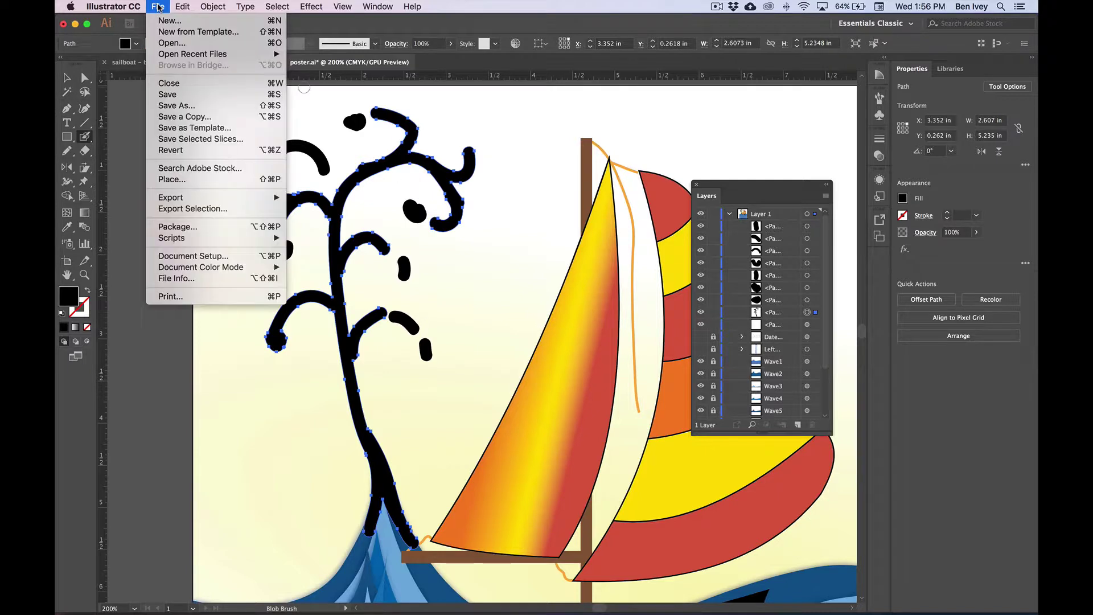
{"action": "left_click", "coordinate": [191, 100]}
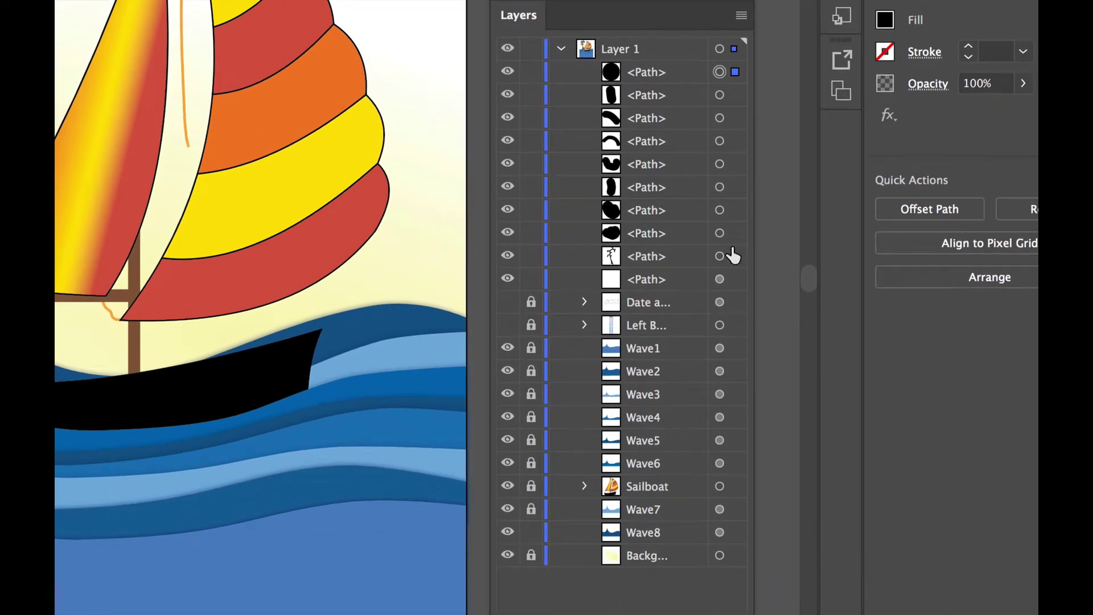
- Move the ten splash paths in Layer 1 below Wave8, just above the background
{"action": "left_click", "coordinate": [646, 143]}
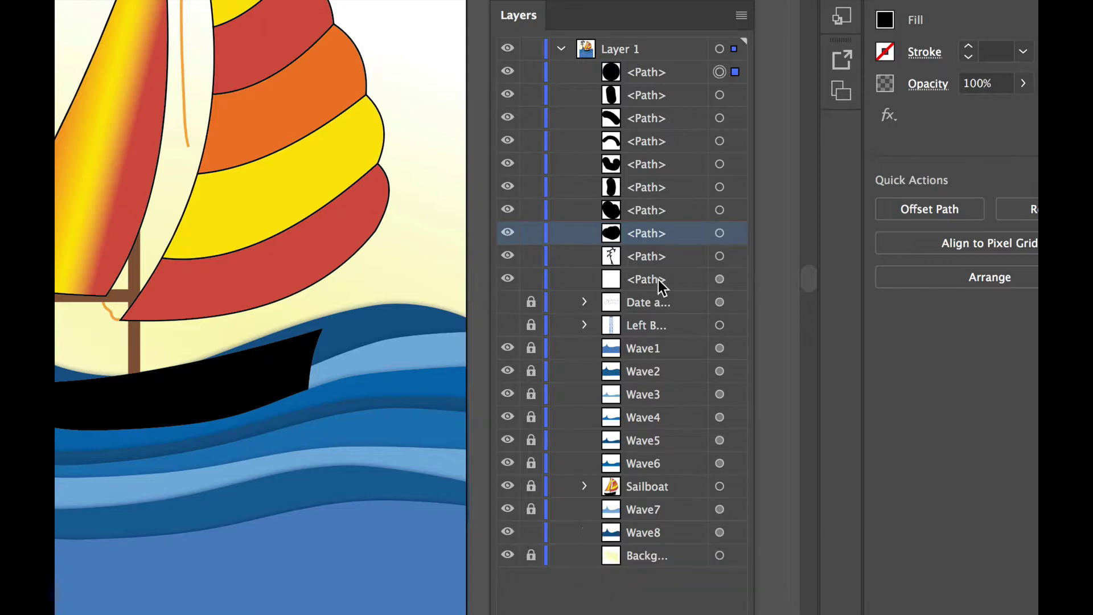
{"action": "left_click", "coordinate": [634, 74]}
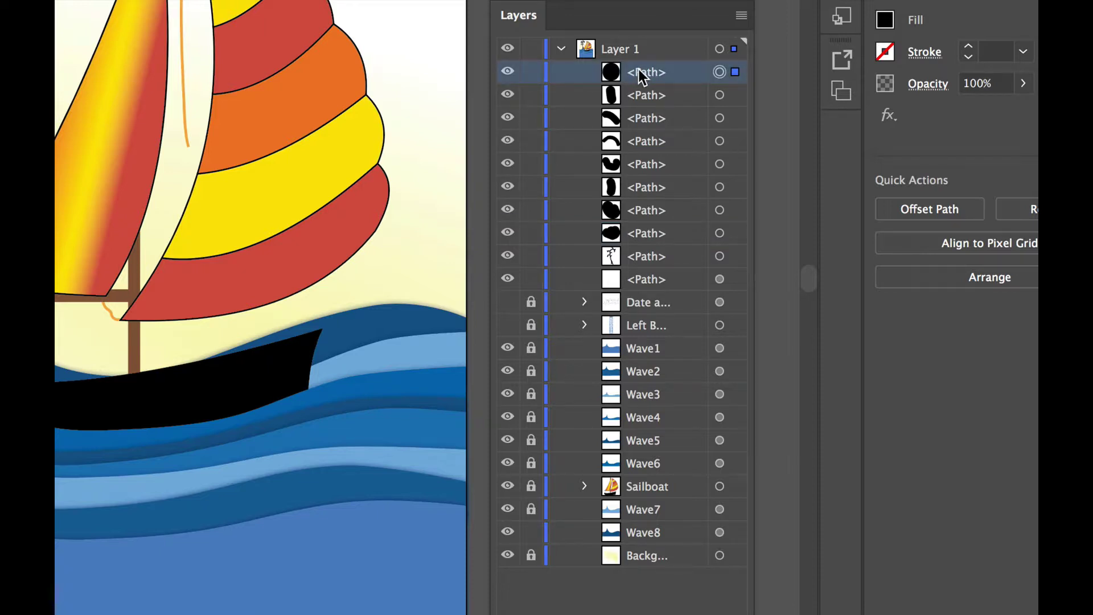
{"action": "key", "text": "b"}
{"action": "left_click", "coordinate": [650, 279], "text": "shift"}
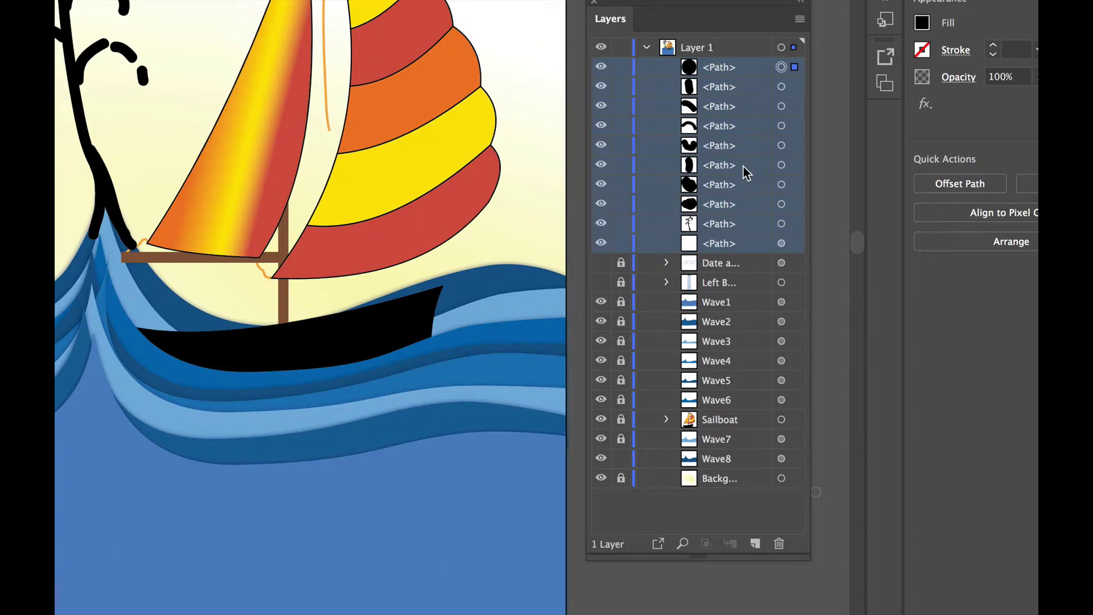
{"action": "left_click_drag", "start_coordinate": [740, 168], "coordinate": [720, 464]}
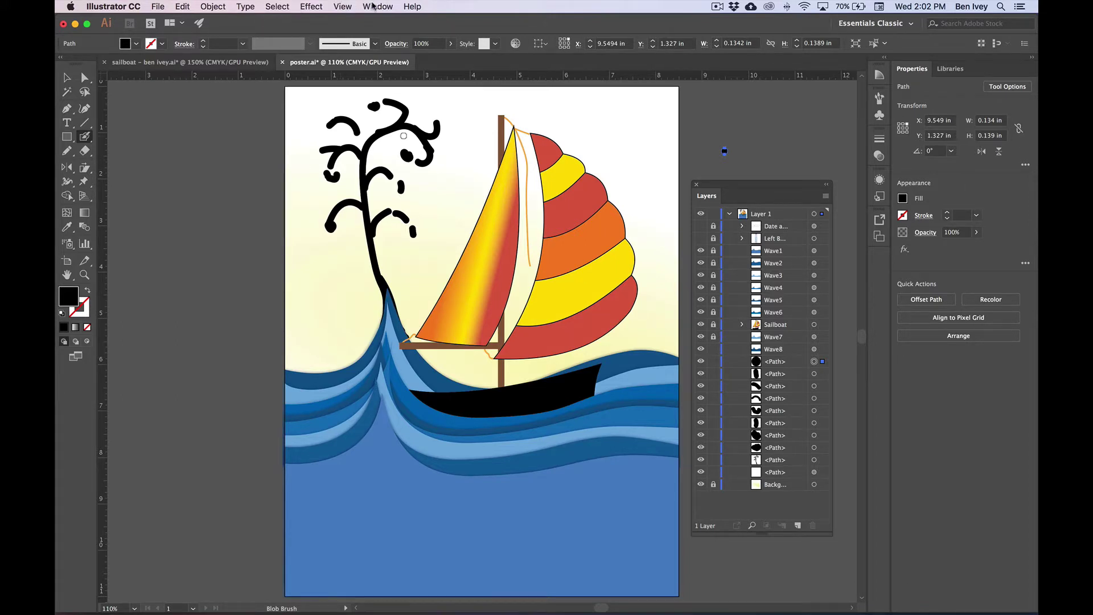
- Select all unlocked artwork and Unite it in Pathfinder, merging the black splash into blue Wave8
{"action": "left_click", "coordinate": [376, 6]}
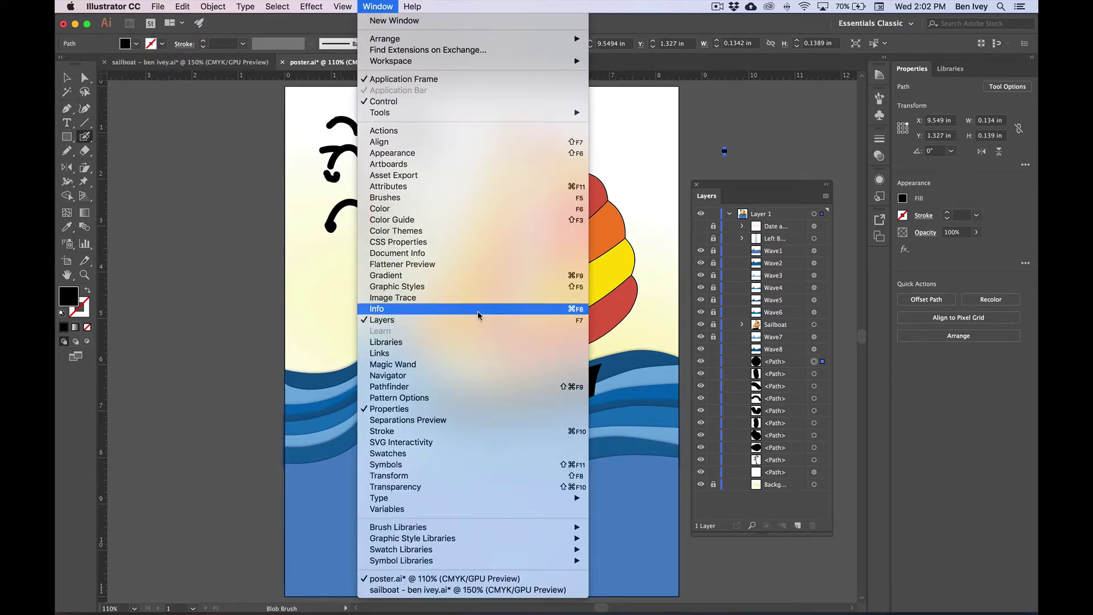
{"action": "left_click", "coordinate": [474, 387]}
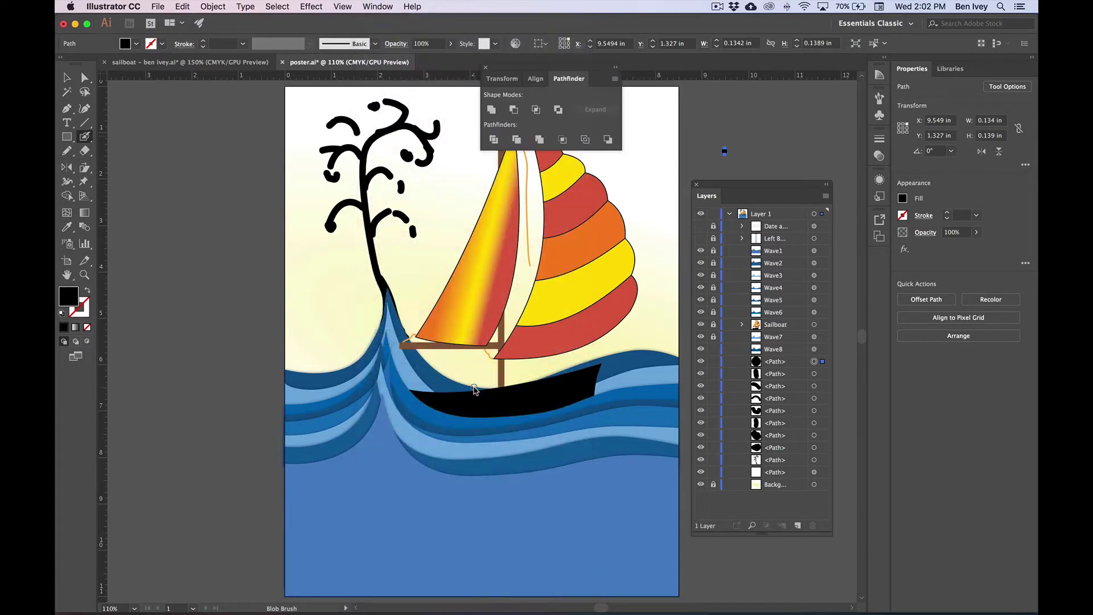
{"action": "left_click_drag", "start_coordinate": [550, 72], "coordinate": [502, 263]}
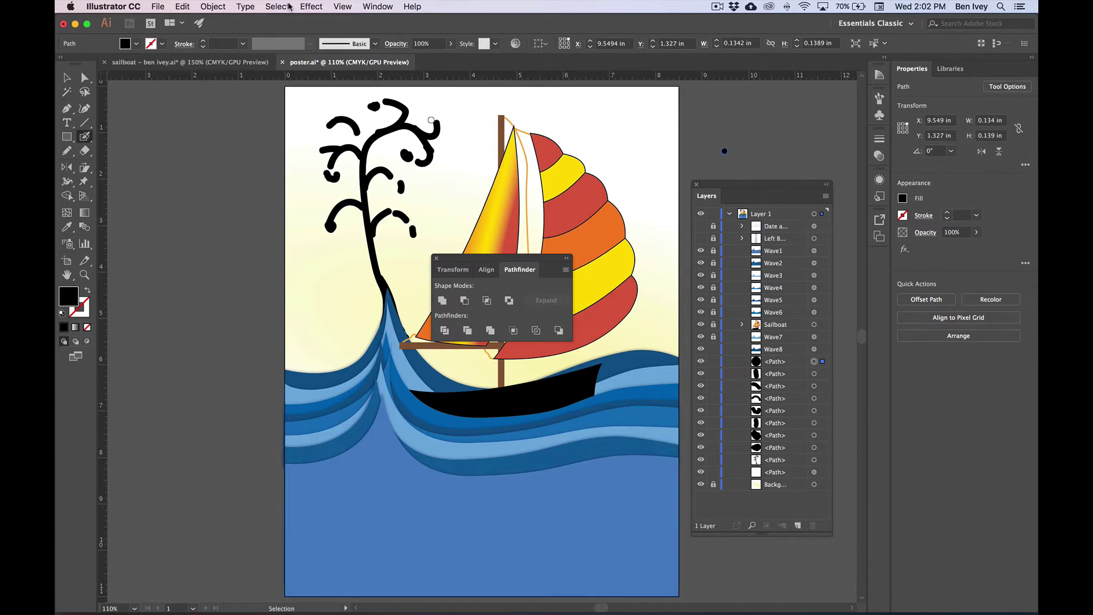
{"action": "left_click", "coordinate": [288, 7]}
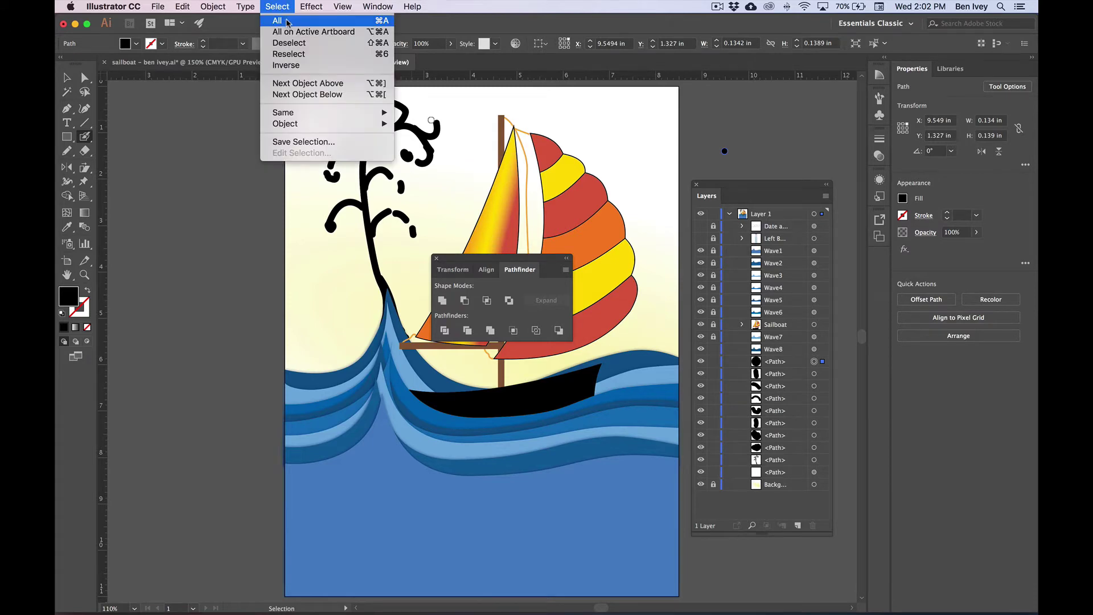
{"action": "left_click", "coordinate": [287, 21]}
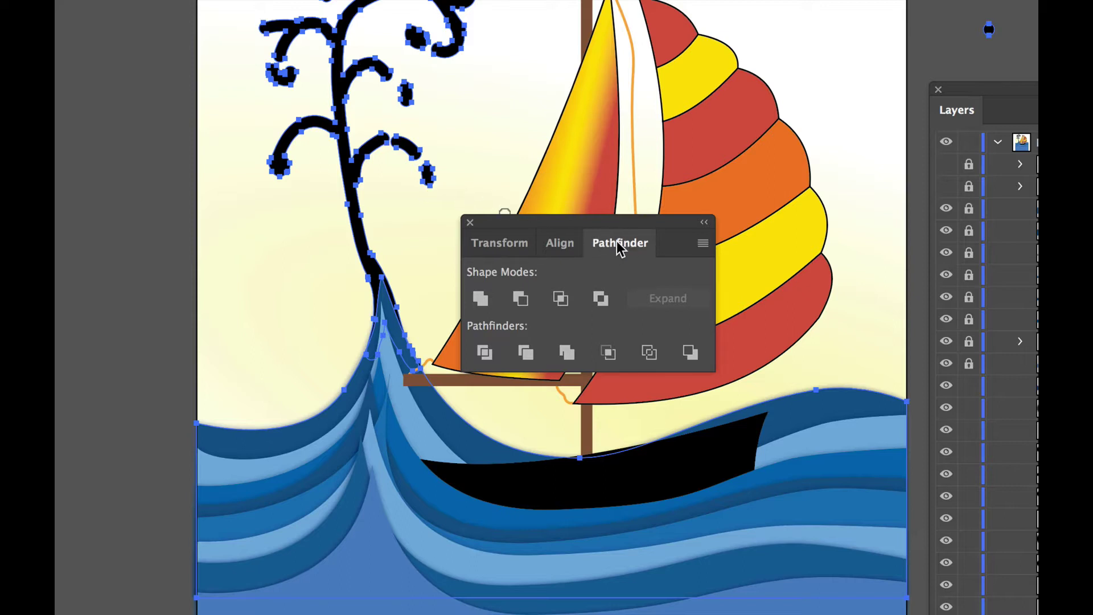
{"action": "left_click", "coordinate": [480, 300]}
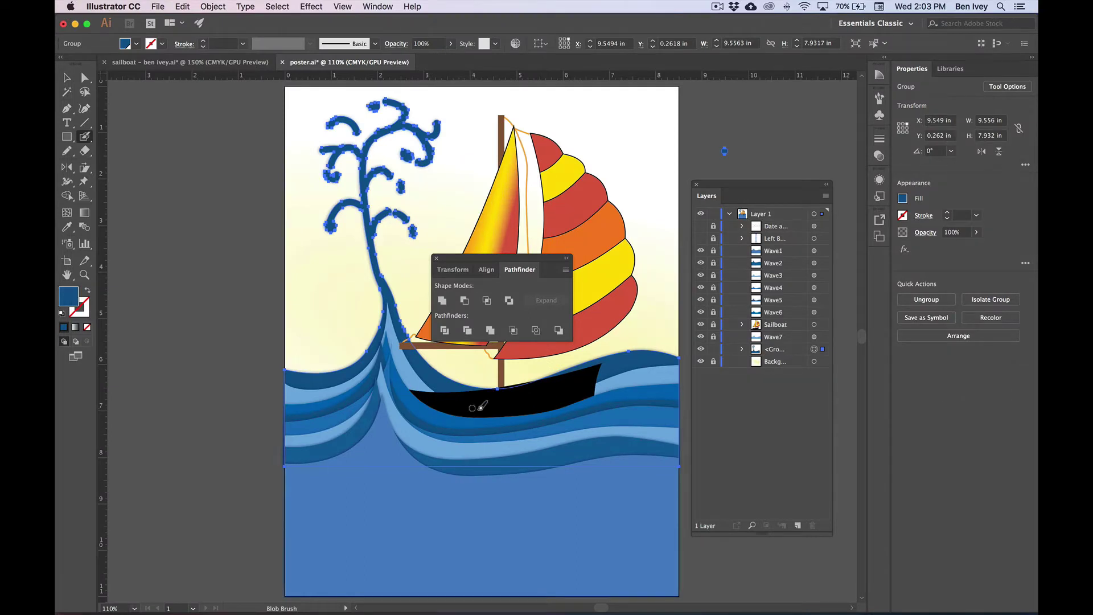
- Save poster.ai, close the Pathfinder panel, and make the Date and Left Banner layers visible
{"action": "left_click", "coordinate": [158, 6]}
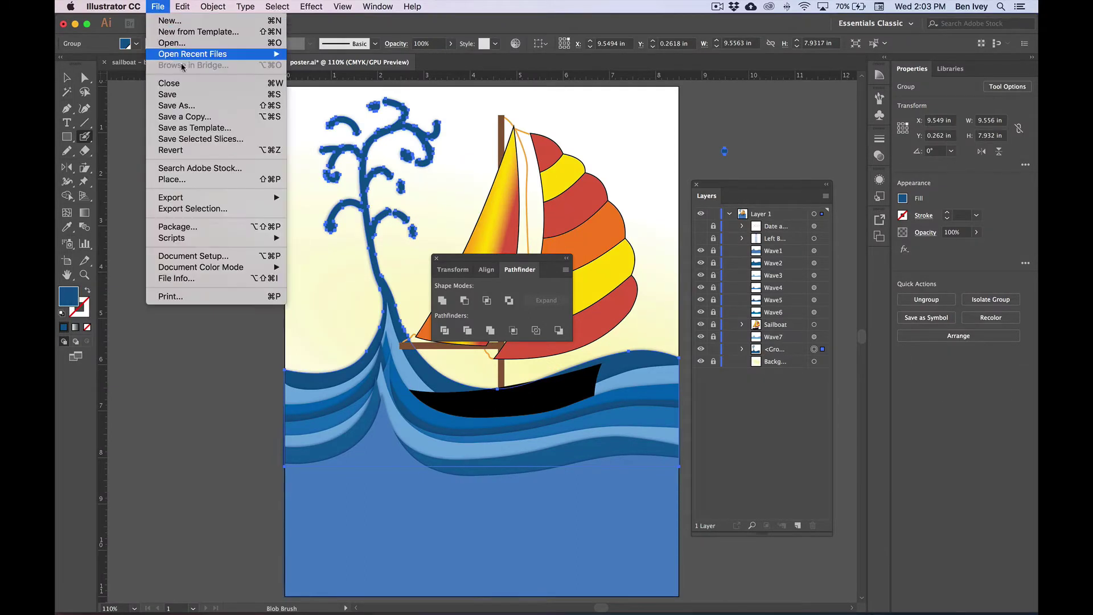
{"action": "left_click", "coordinate": [186, 96]}
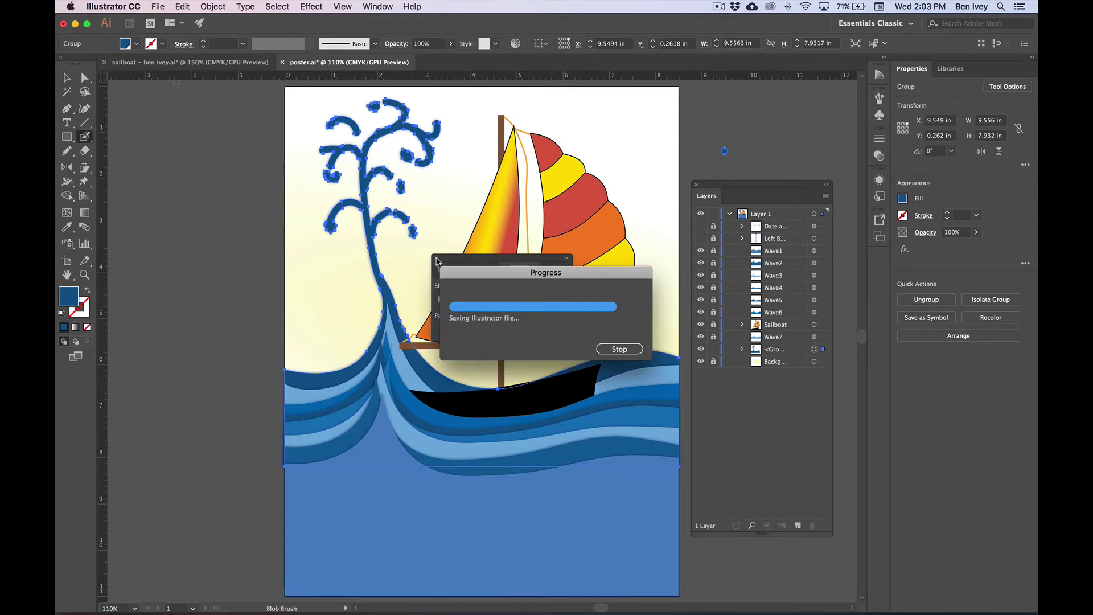
{"action": "left_click", "coordinate": [436, 260]}
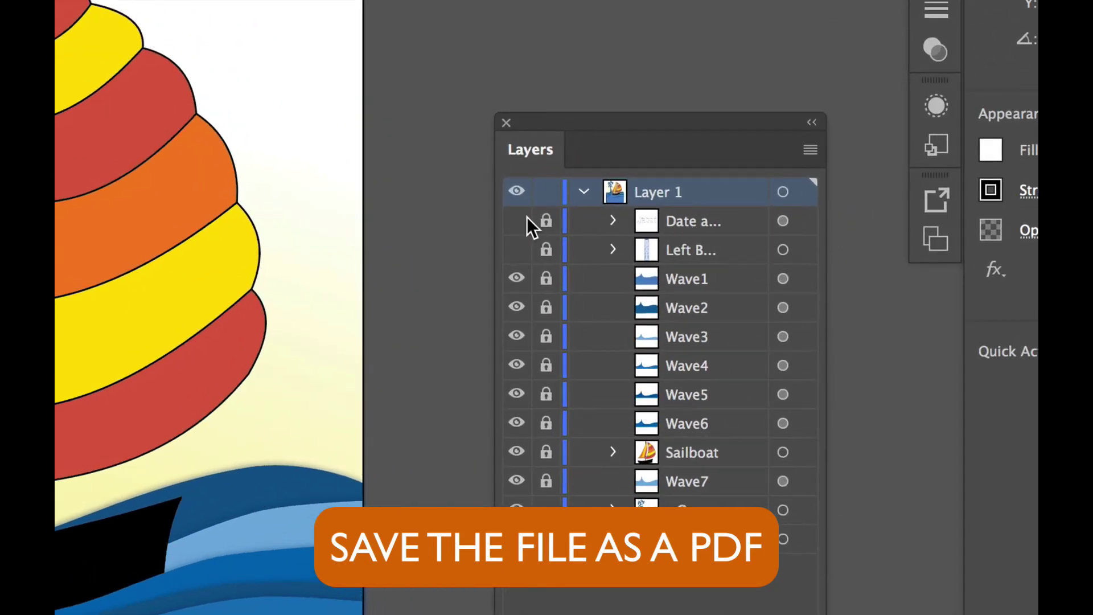
{"action": "left_click", "coordinate": [517, 221]}
{"action": "left_click", "coordinate": [516, 250]}
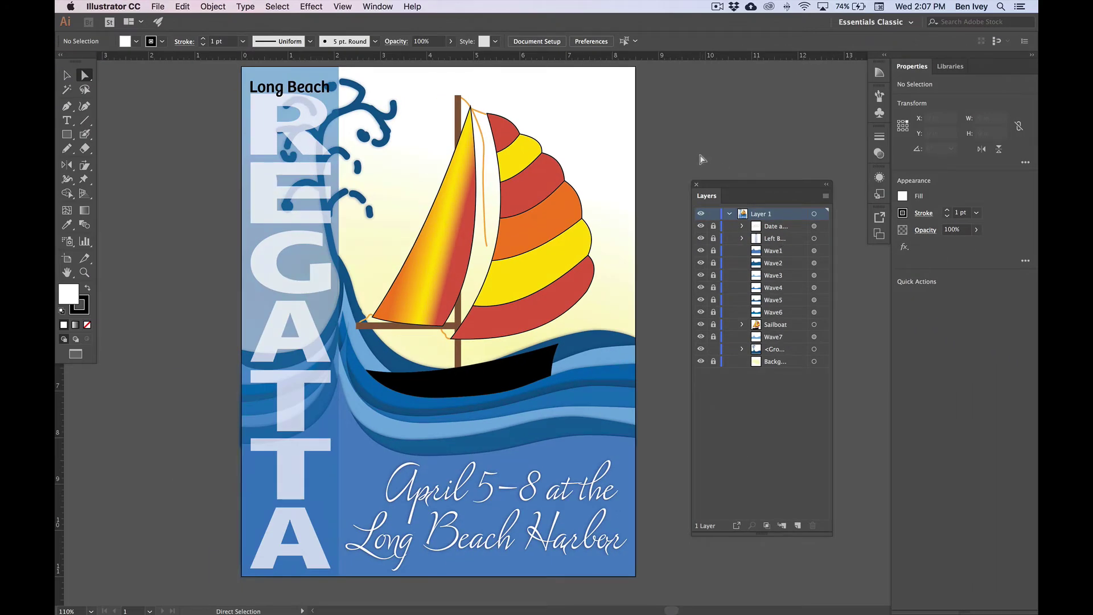
- Set up Save As with the designer's name appended to 'poster', in the Regatta folder, as Adobe PDF
{"action": "left_click", "coordinate": [156, 6]}
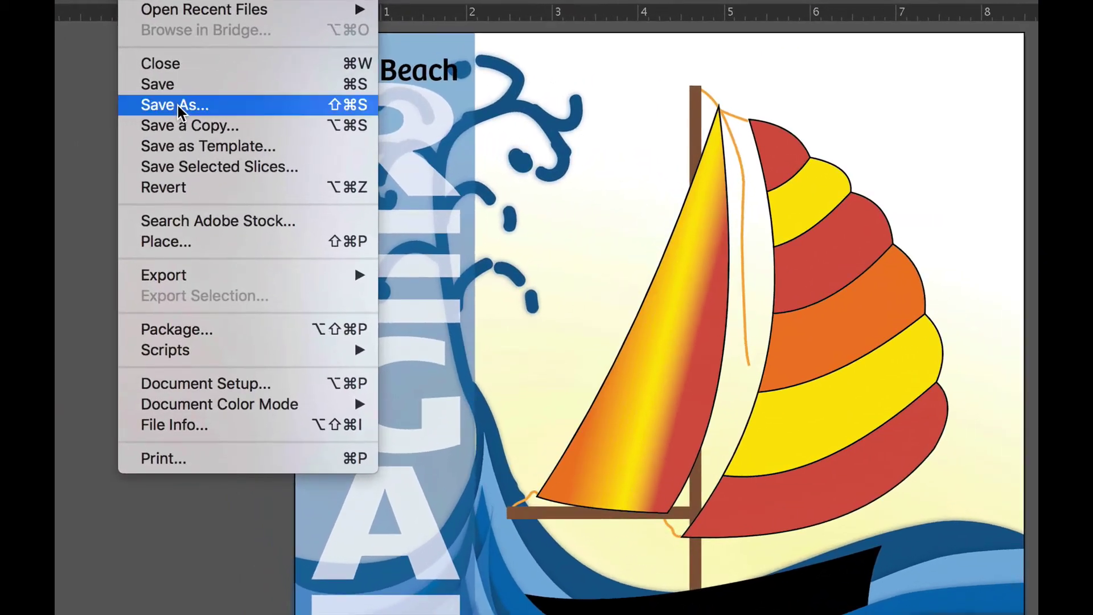
{"action": "left_click", "coordinate": [177, 105]}
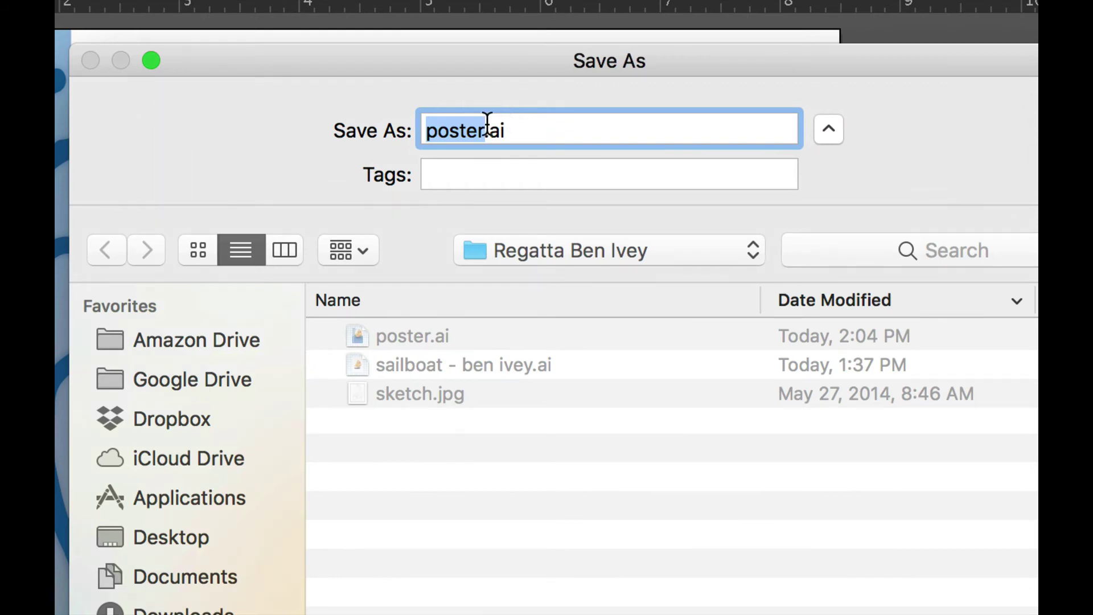
{"action": "left_click", "coordinate": [488, 123]}
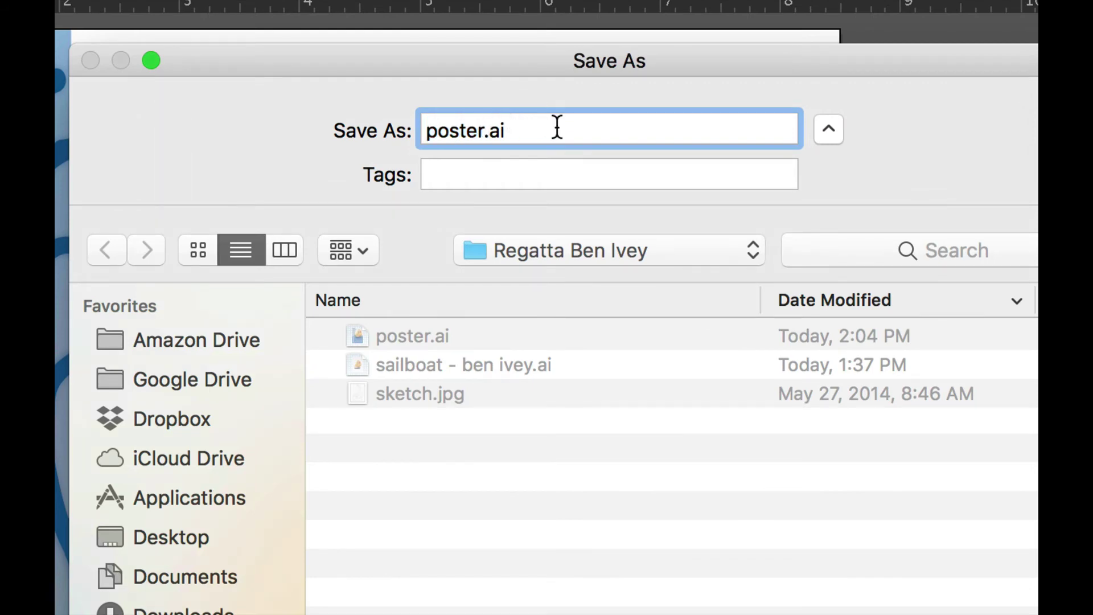
{"action": "key", "text": "Left"}
{"action": "type", "text": "-BenIvey"}
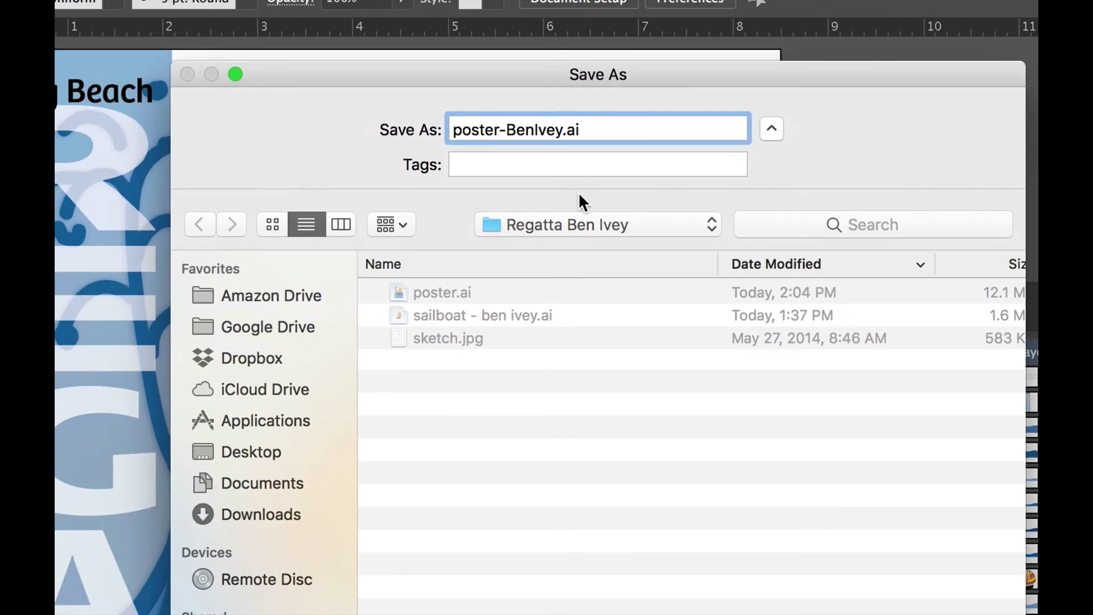
{"action": "left_click", "coordinate": [572, 228]}
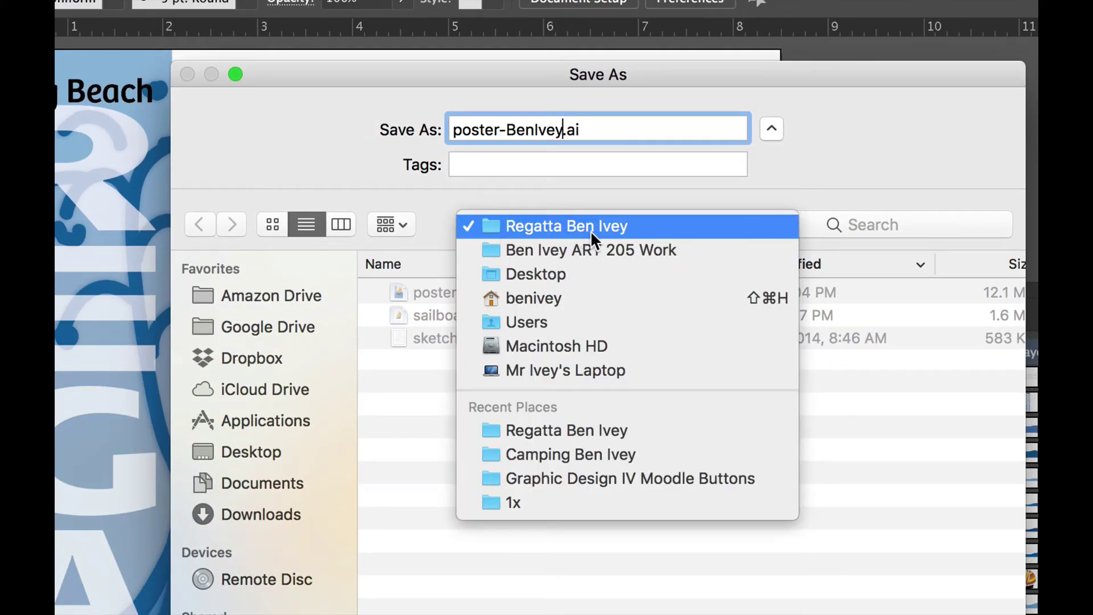
{"action": "left_click", "coordinate": [572, 228]}
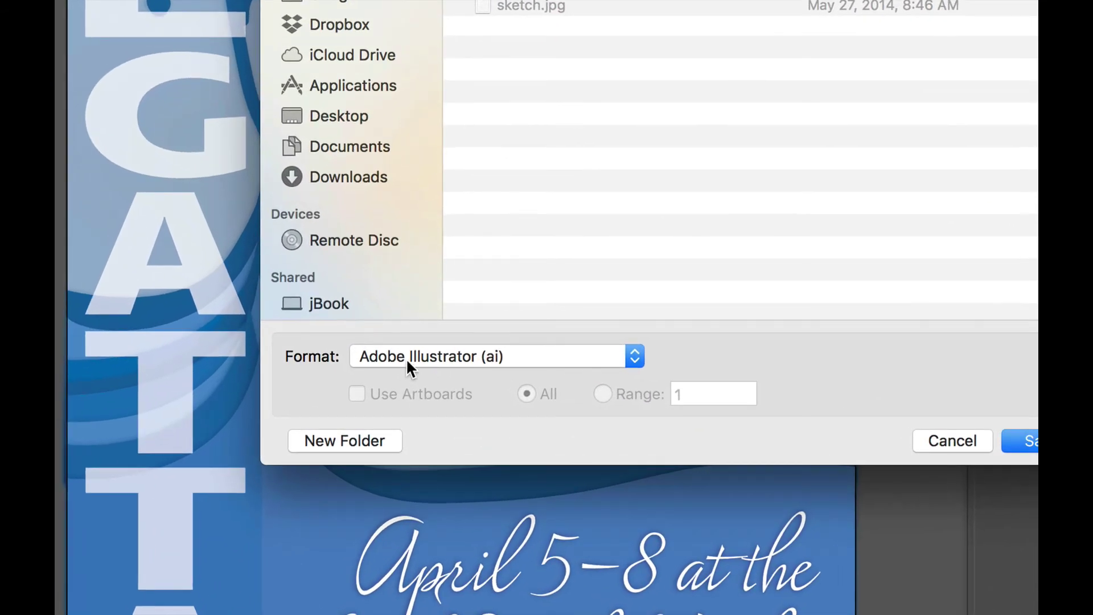
{"action": "left_click", "coordinate": [407, 356]}
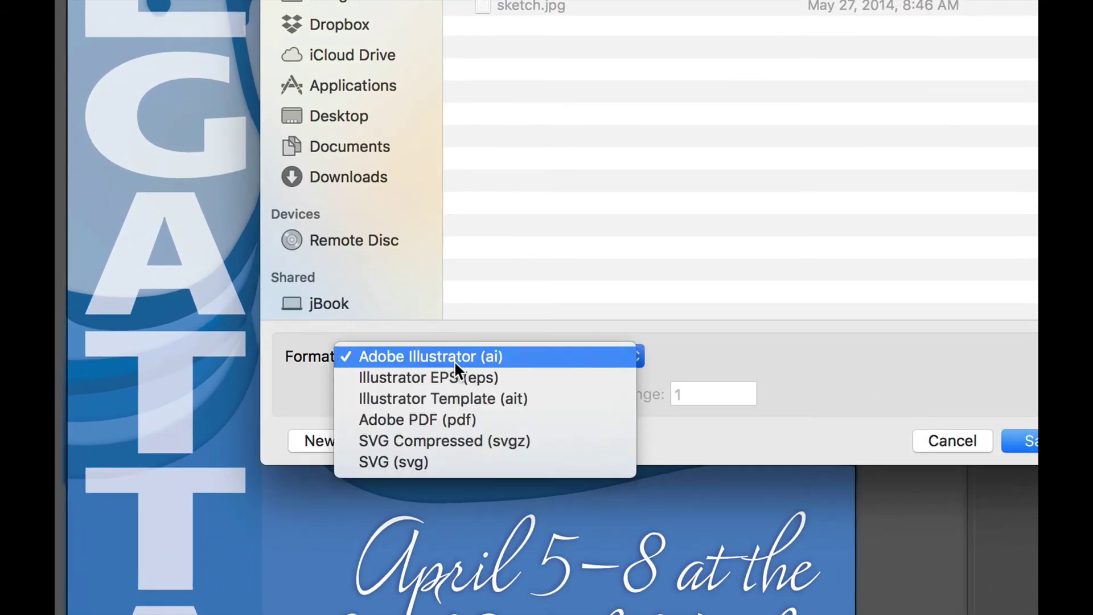
{"action": "left_click", "coordinate": [456, 419]}
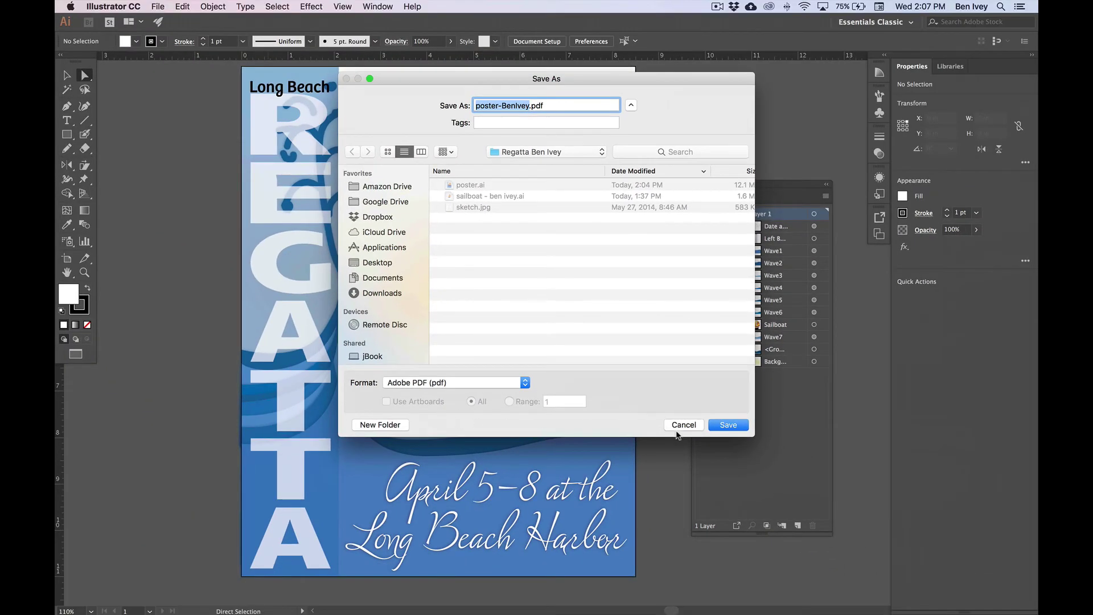
- Export the PDF with the Illustrator Default preset after reviewing Compression and Marks and Bleeds
{"action": "left_click", "coordinate": [728, 428]}
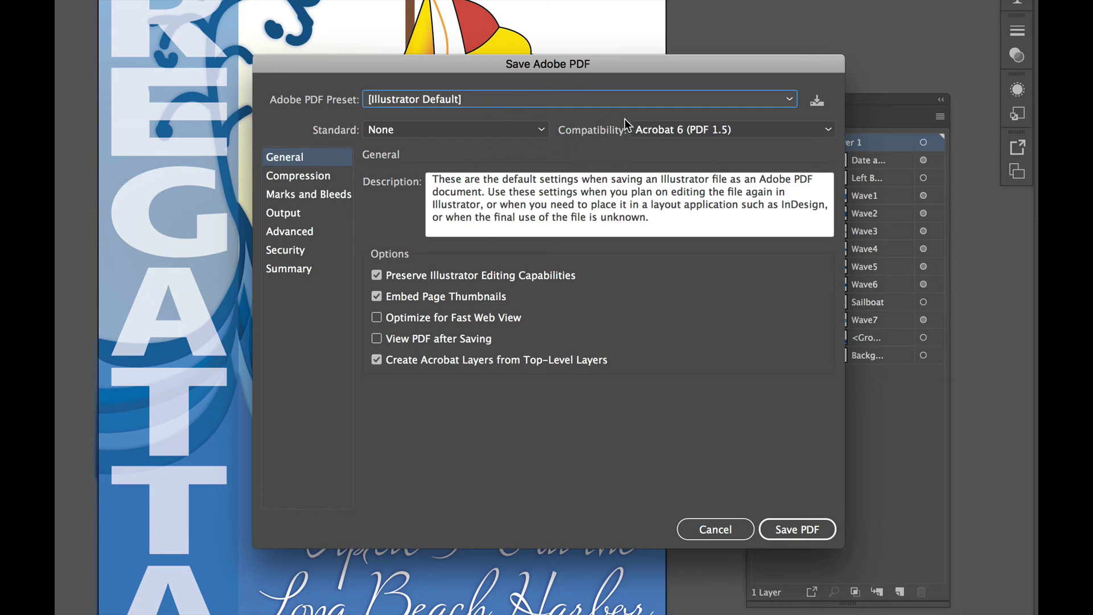
{"action": "left_click", "coordinate": [289, 177]}
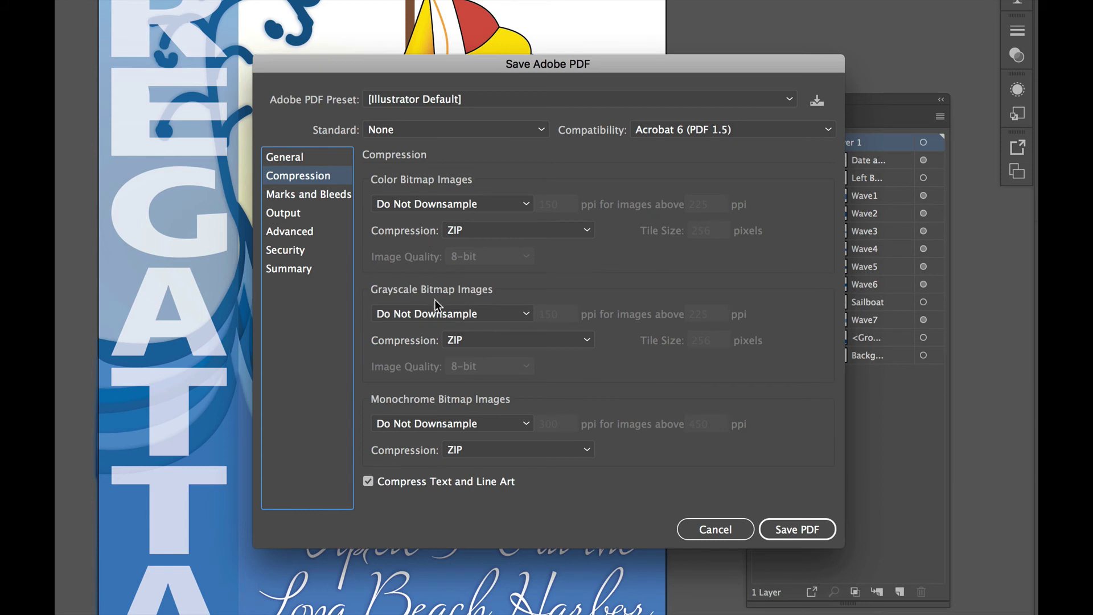
{"action": "left_click", "coordinate": [286, 195]}
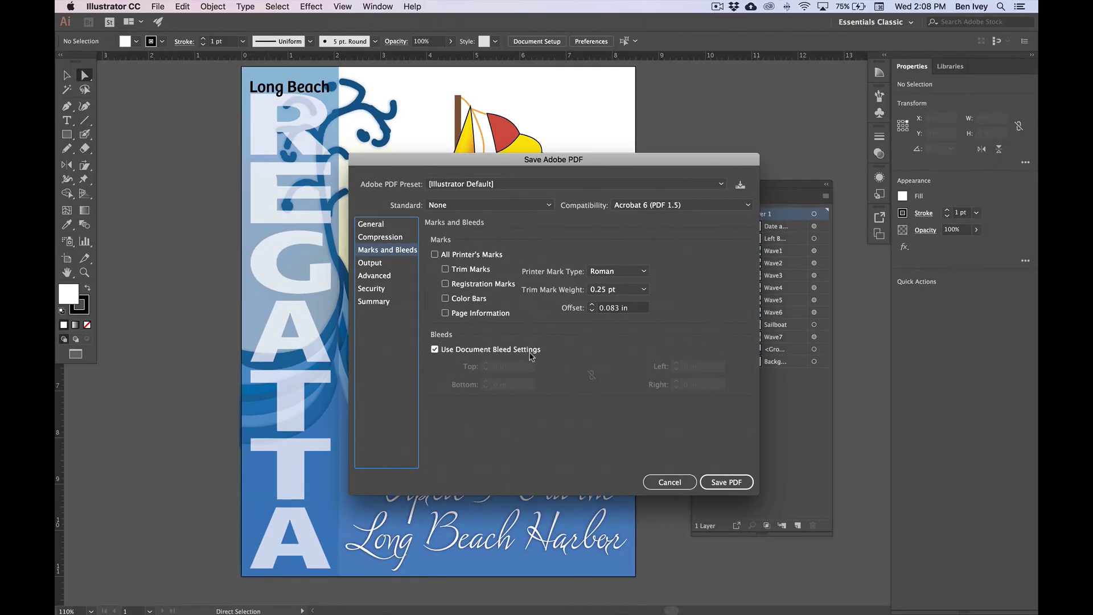
{"action": "left_click", "coordinate": [726, 481]}
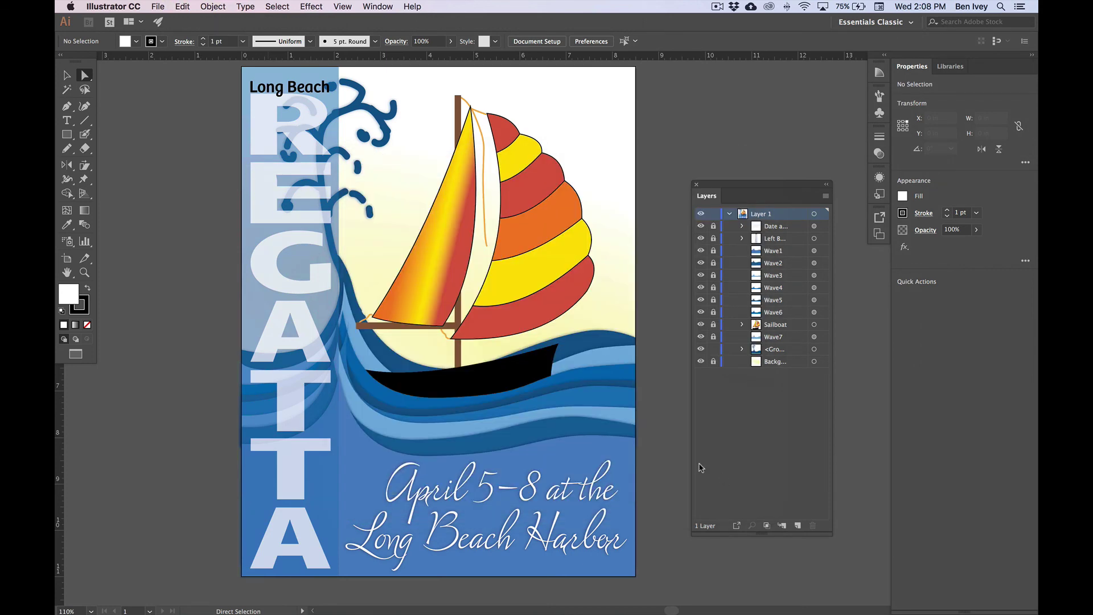